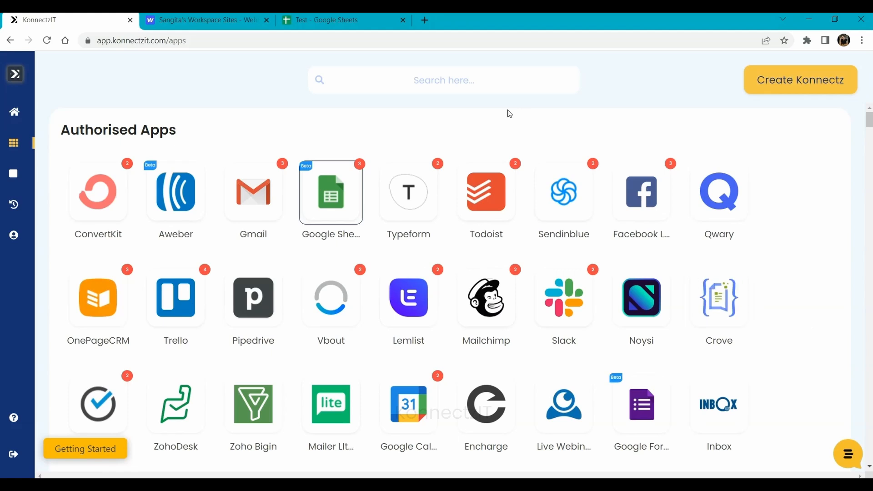
- Check the Test spreadsheet, then return to KonnectzIT's authorised apps
click(217, 16)
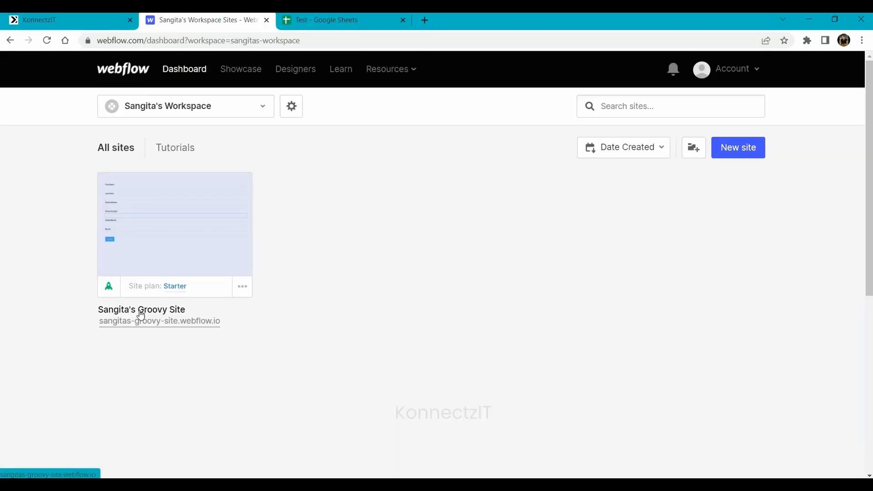
mouse_move(161, 229)
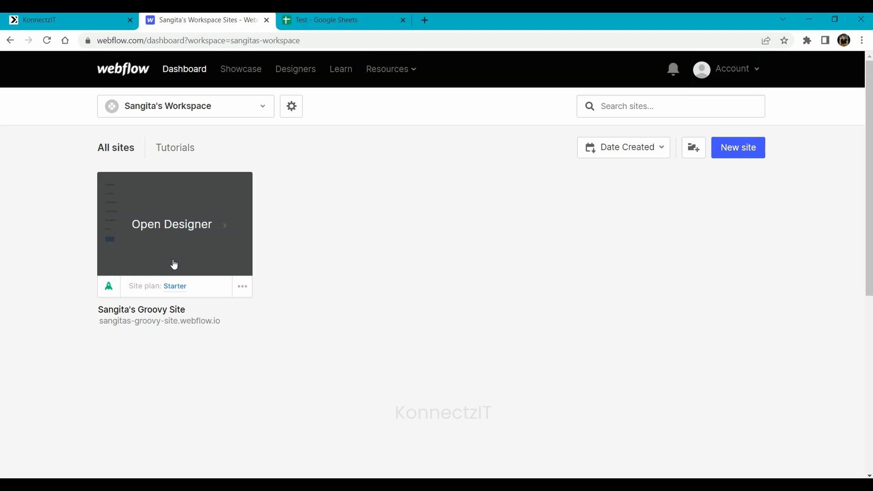
click(346, 20)
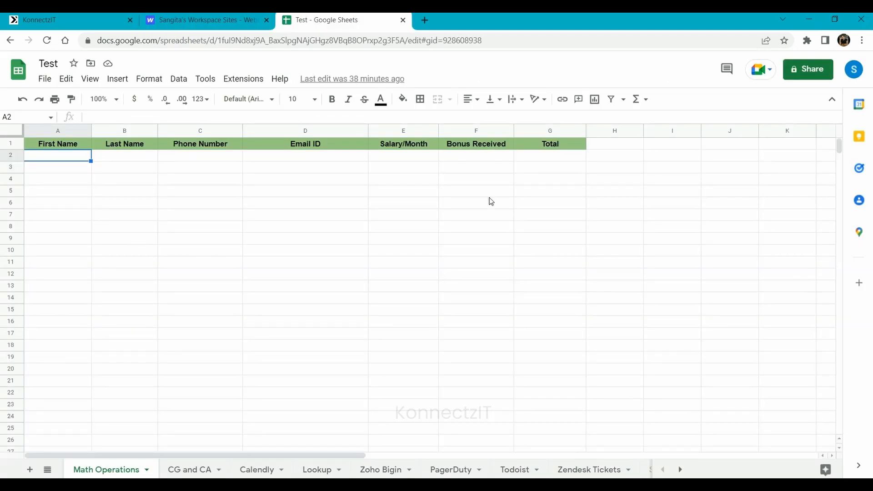
click(55, 16)
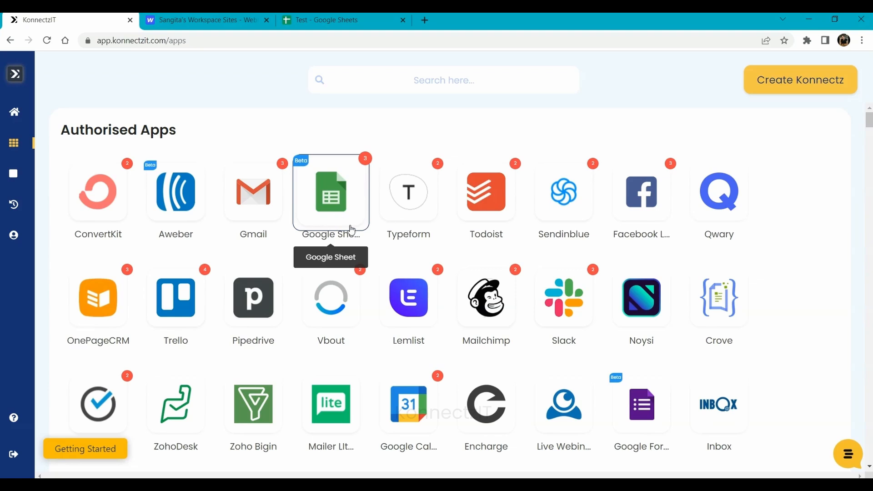
- Add a second Google account to the Google Sheet app and grant KonnectzIT access
click(351, 229)
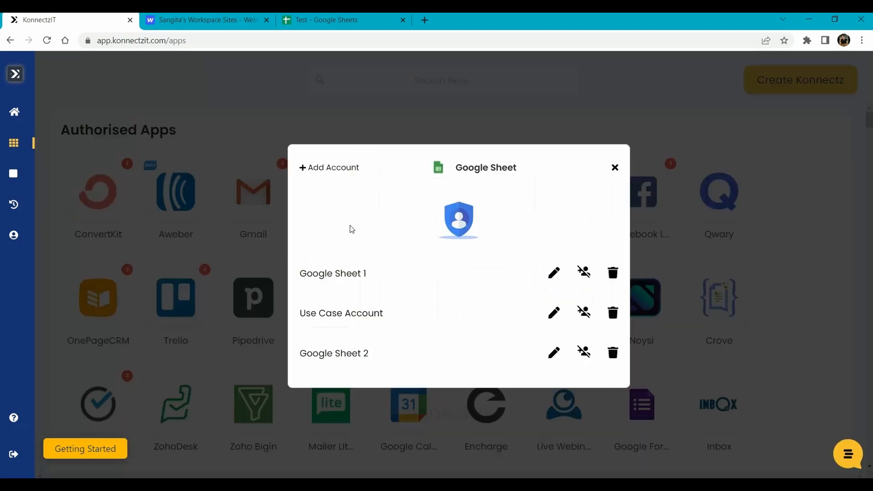
click(324, 173)
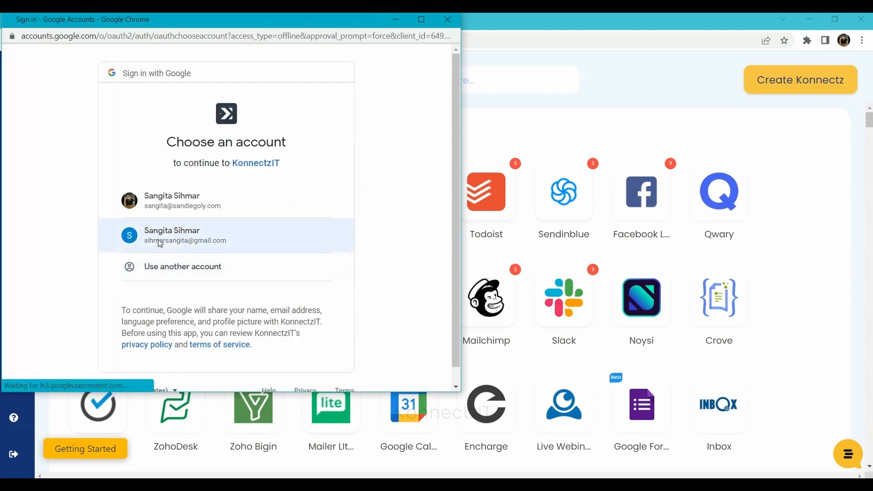
click(161, 243)
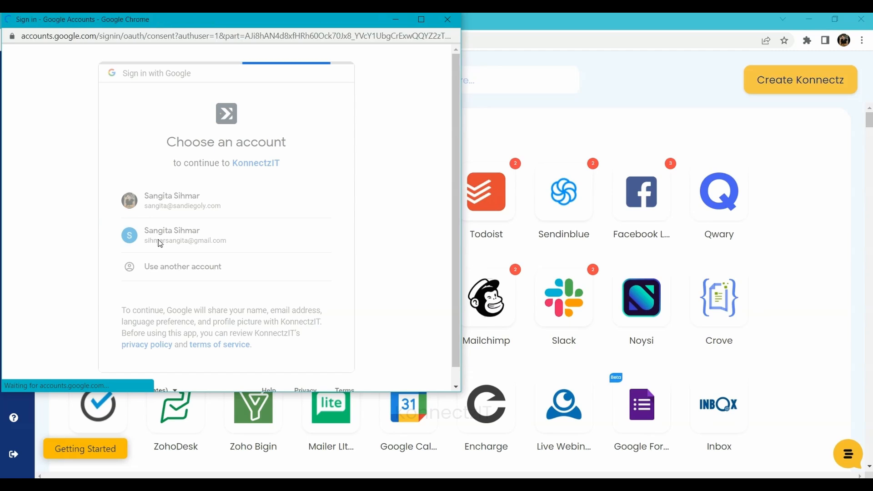
scroll(160, 242, down, 2)
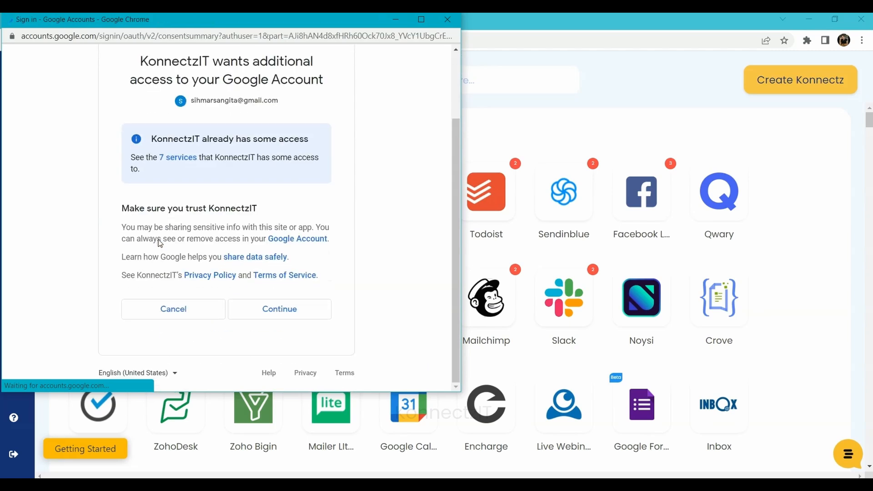
click(275, 314)
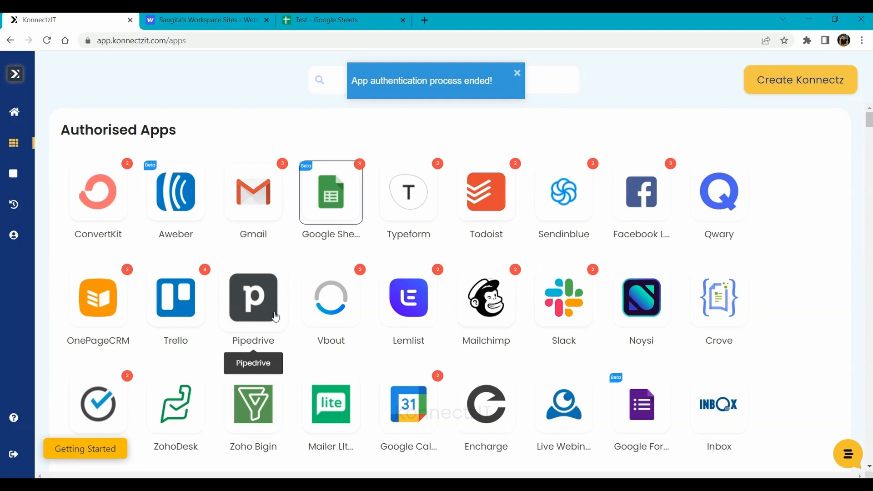
- Create a new konnect named 'Webflow - Number Formatter - Google Sheets'
click(776, 90)
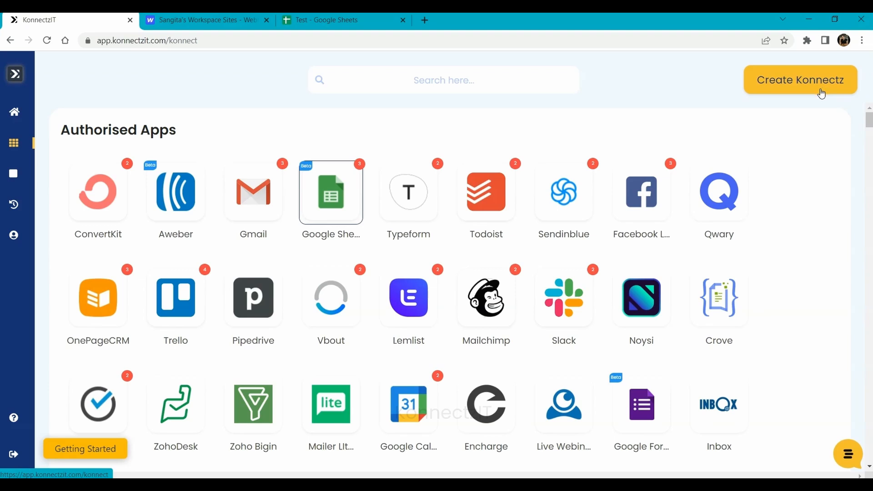
click(819, 91)
click(289, 75)
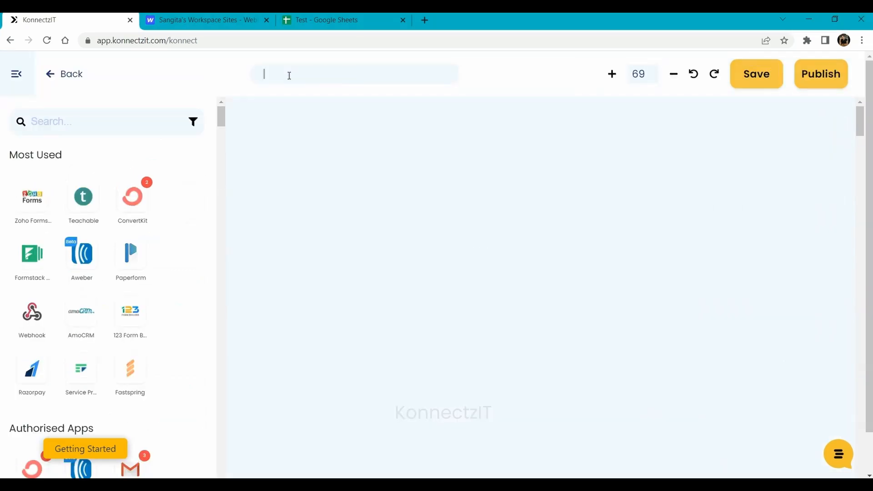
text(Webflow - Number )
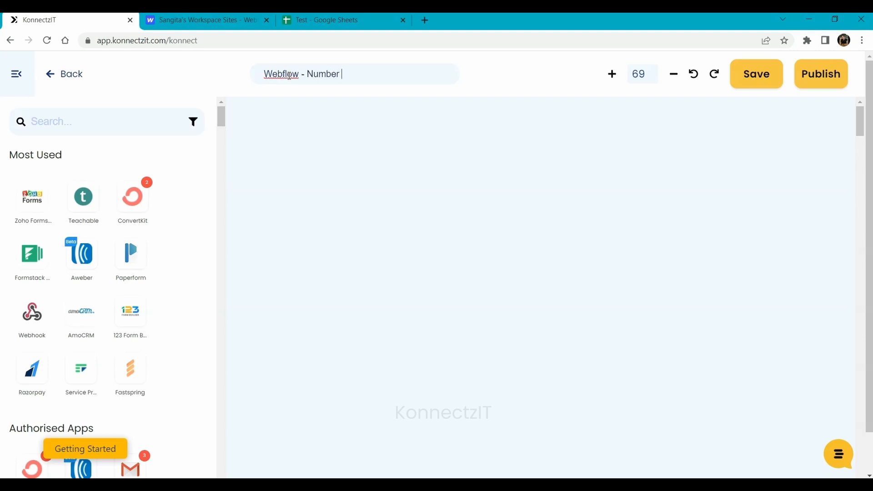
text(Formatter - Google )
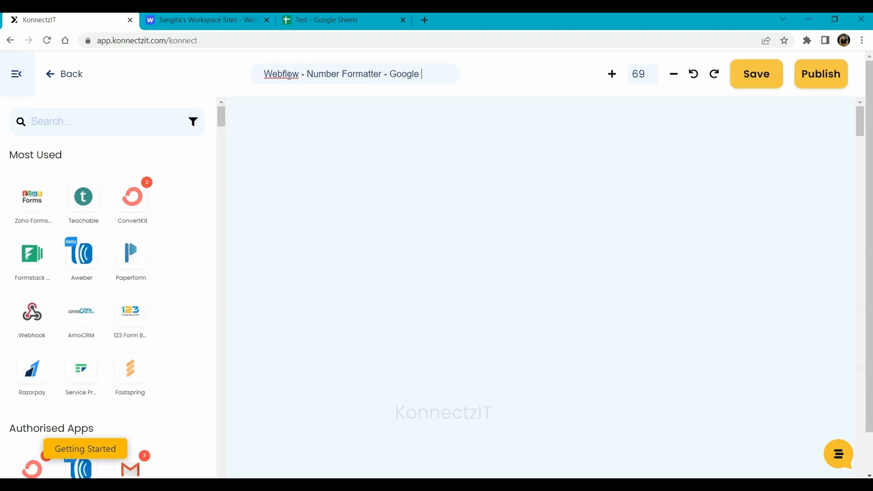
text(Sheets)
- Search for 'webflow' and place the Webflow app on the canvas as the first step
click(86, 126)
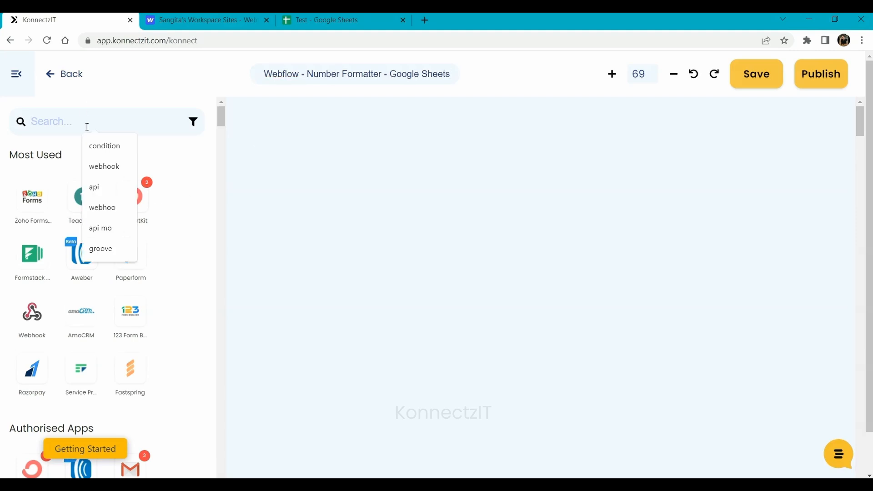
text(web)
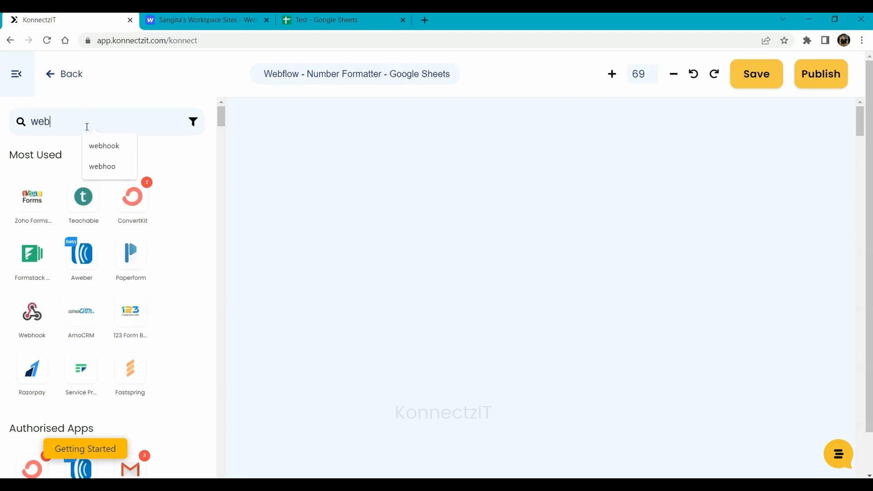
text(flow)
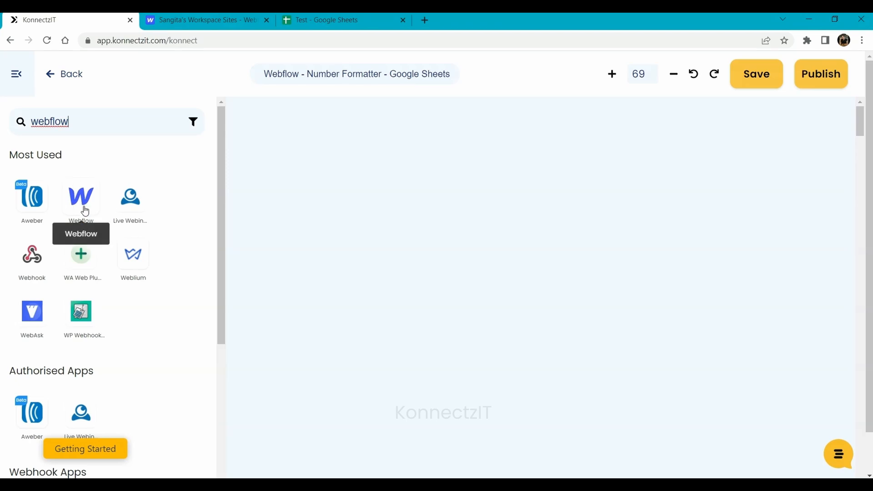
drag(84, 210, 279, 167)
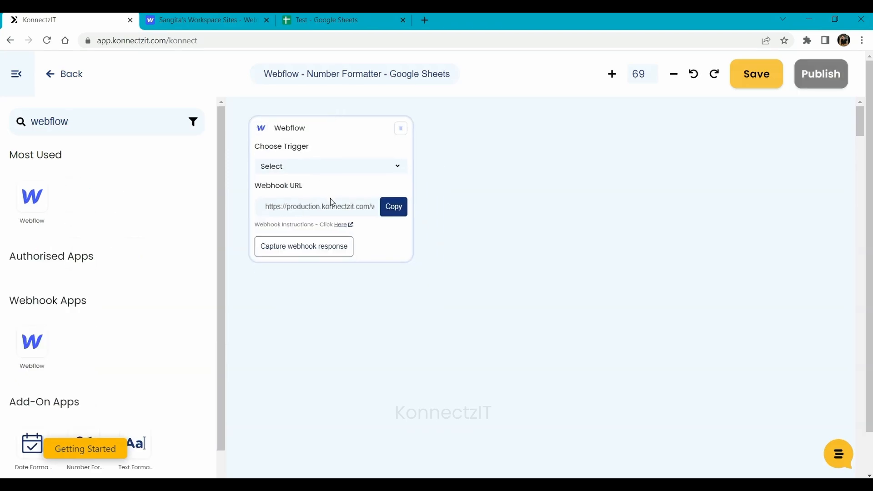
click(341, 226)
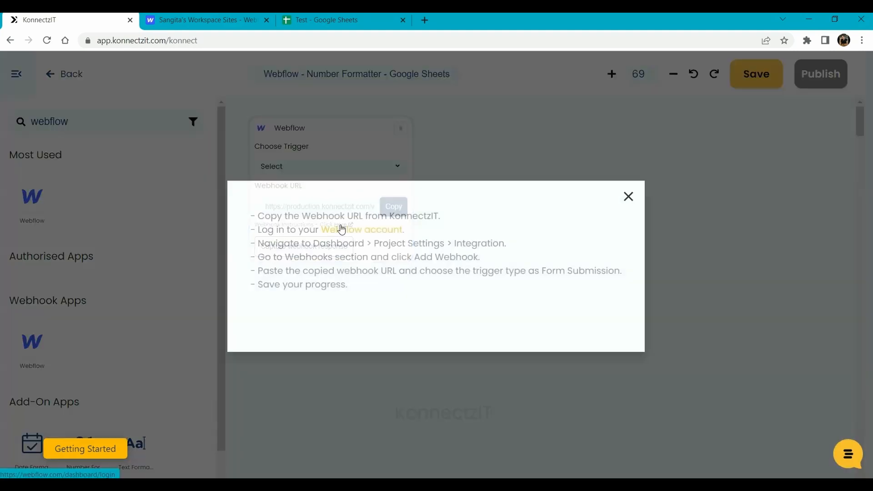
click(309, 150)
- Set the Webflow trigger to New Form Submission and copy its webhook URL
scroll(299, 168, down, 1)
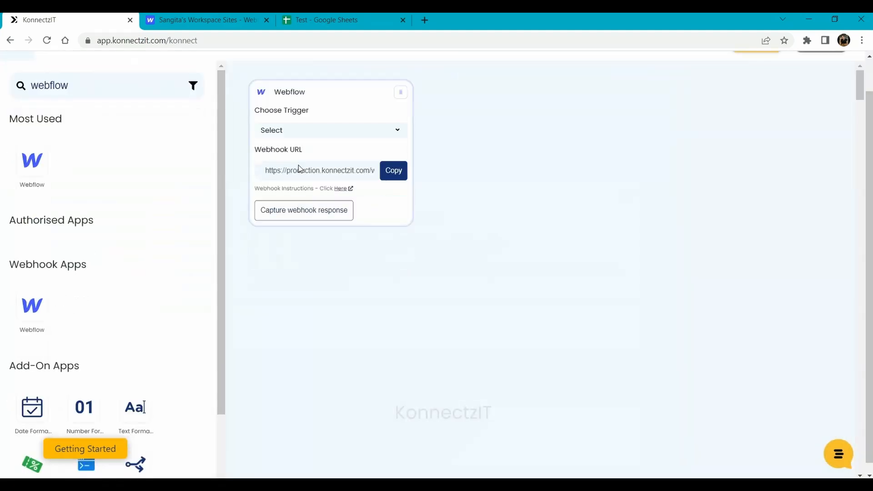
click(308, 132)
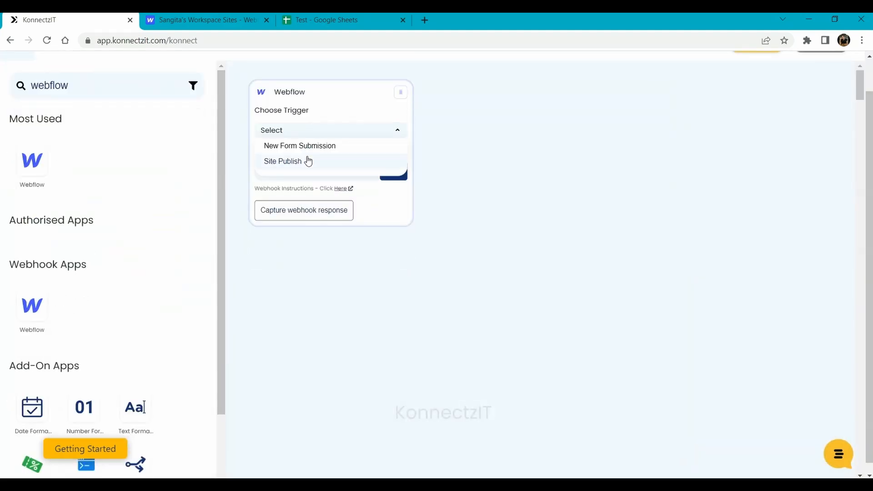
click(304, 147)
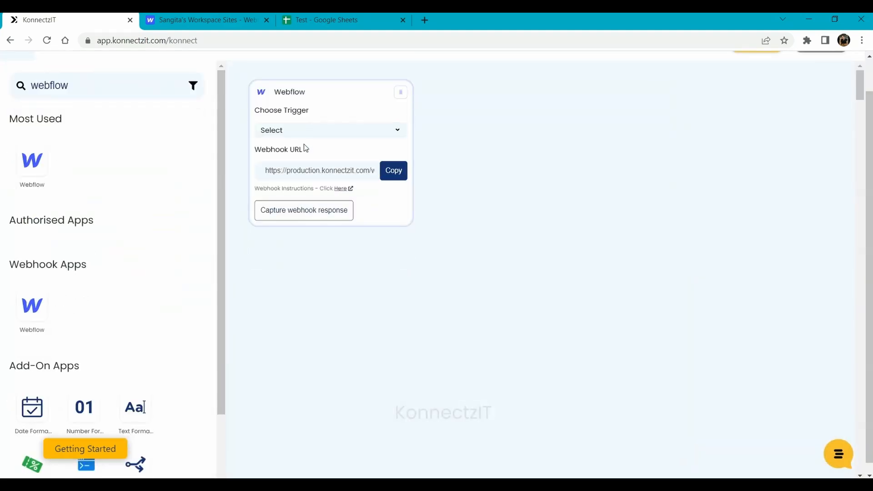
click(394, 171)
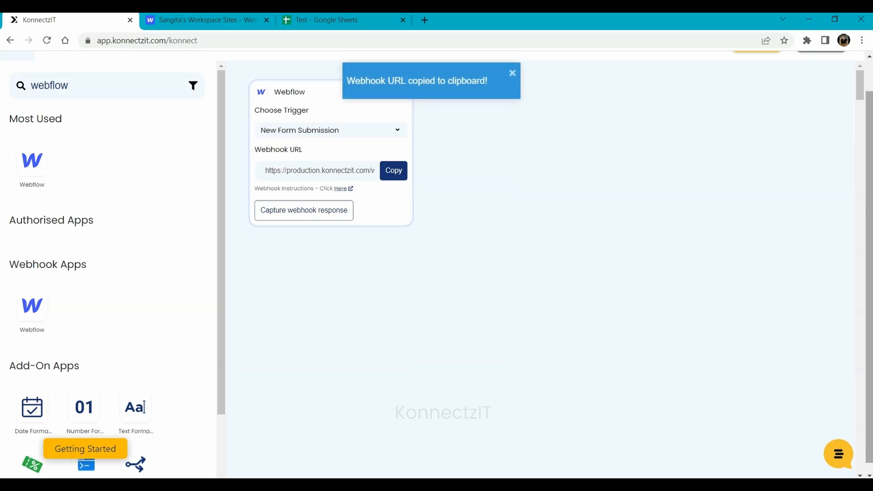
- Open the site in Webflow Designer and go to Project Settings > Integrations, down to Webhooks
click(214, 19)
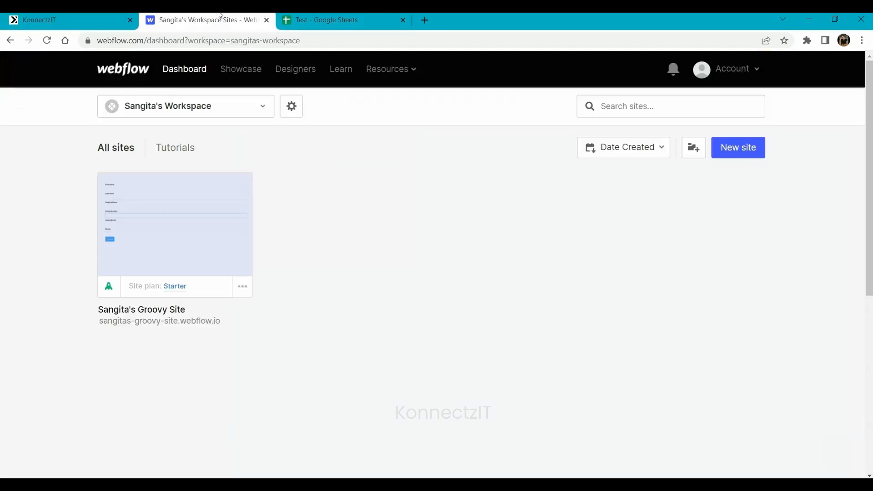
click(176, 226)
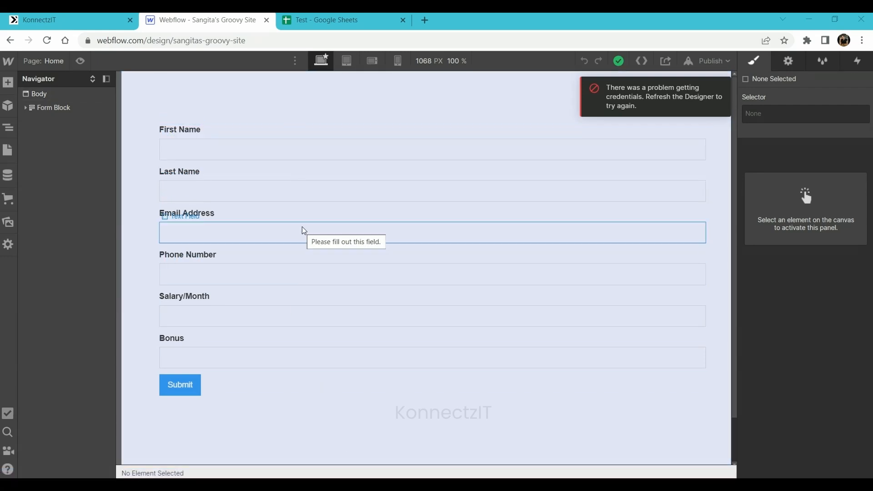
click(10, 58)
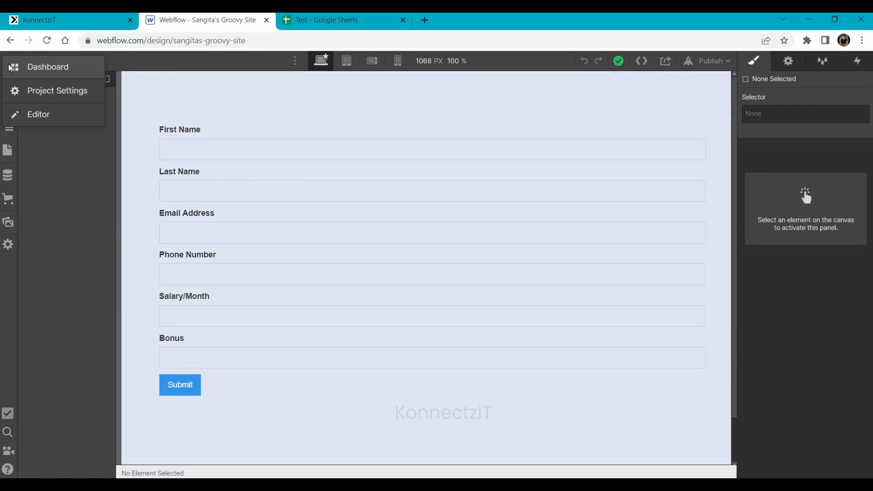
click(45, 93)
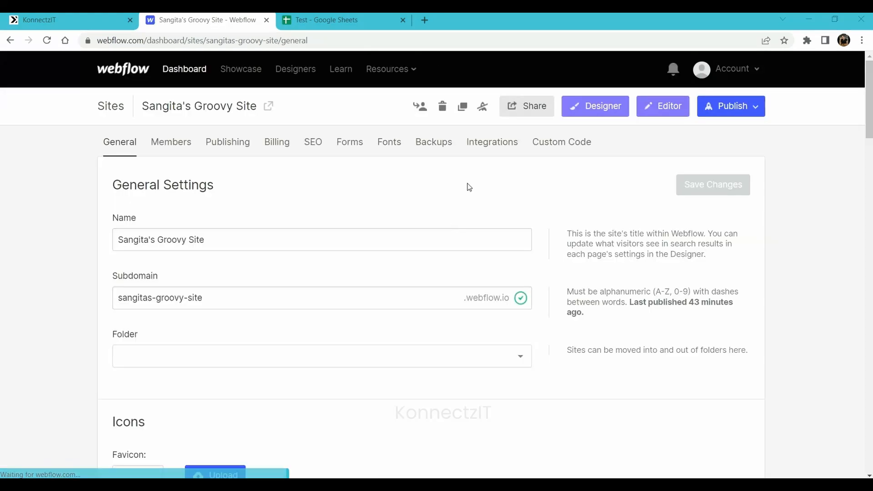
click(483, 145)
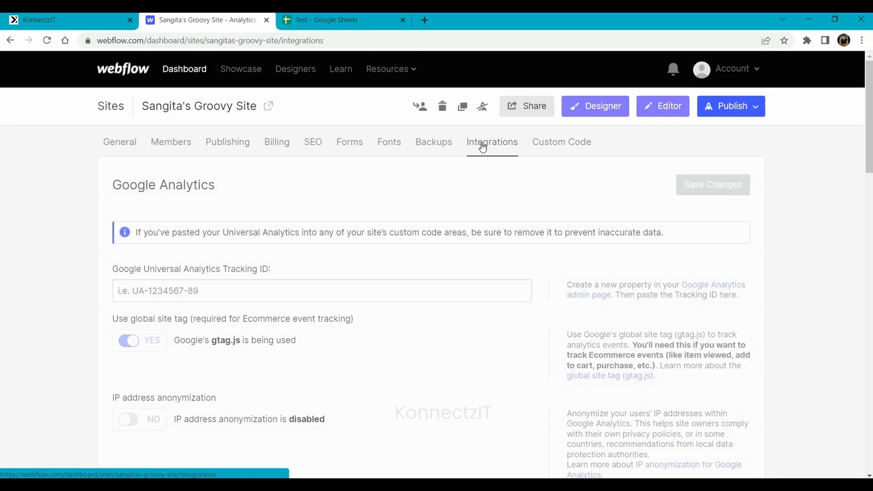
scroll(348, 355, down, 15)
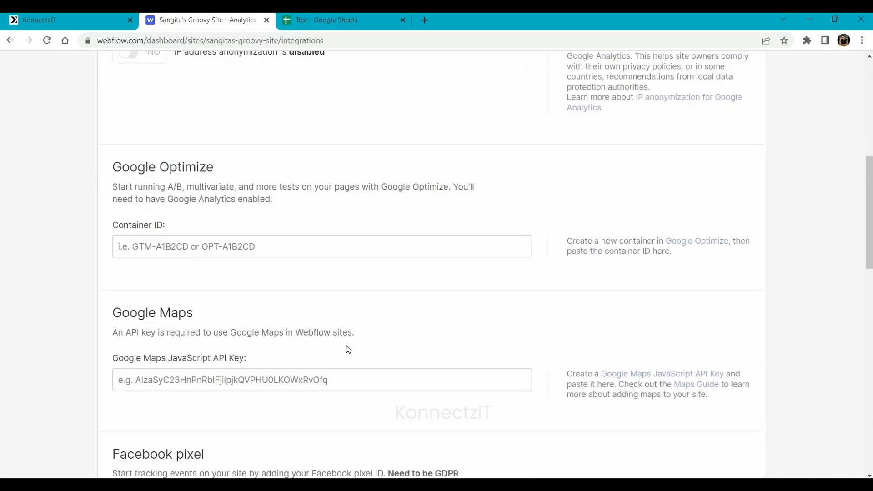
scroll(348, 349, down, 4)
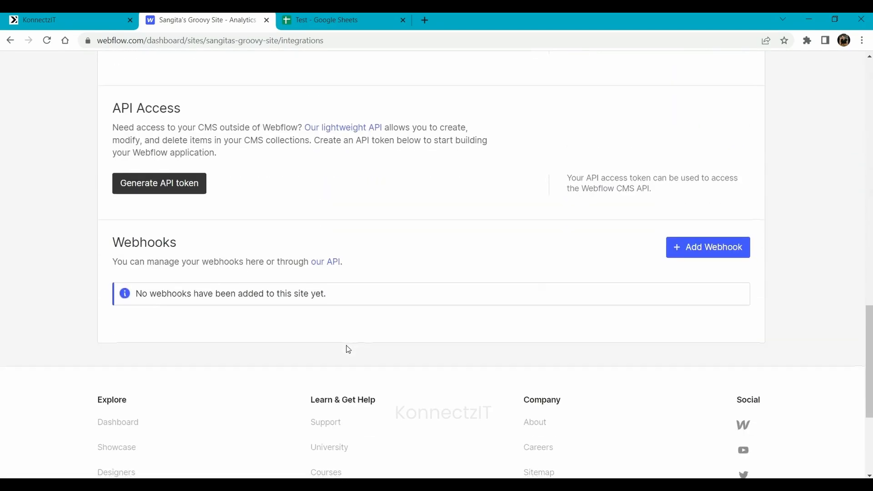
- Add a Form submission webhook using the pasted KonnectzIT webhook URL
click(697, 250)
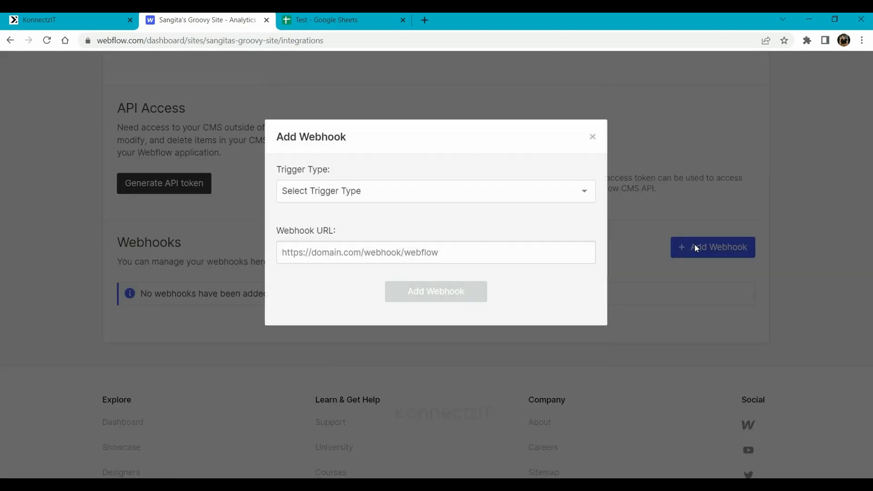
click(361, 195)
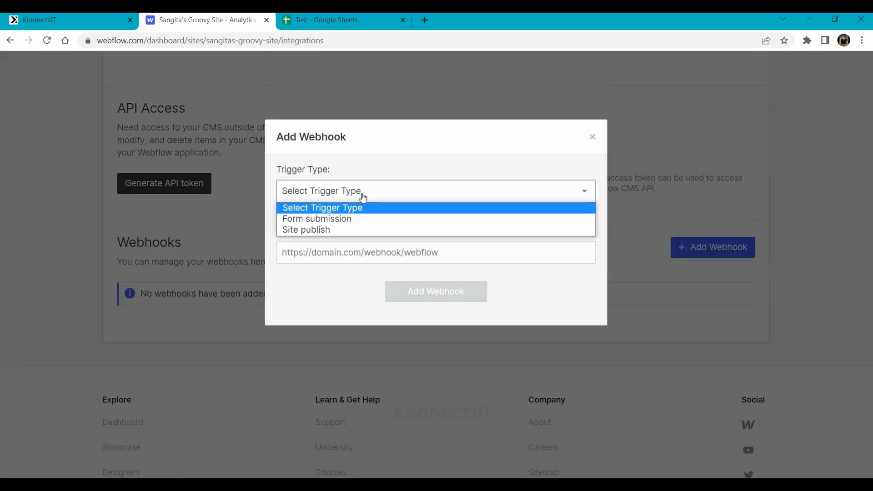
click(320, 219)
click(329, 252)
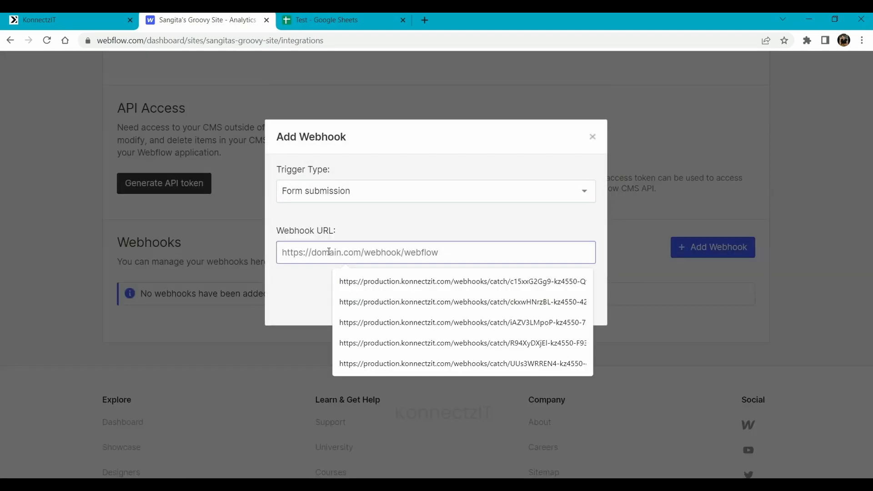
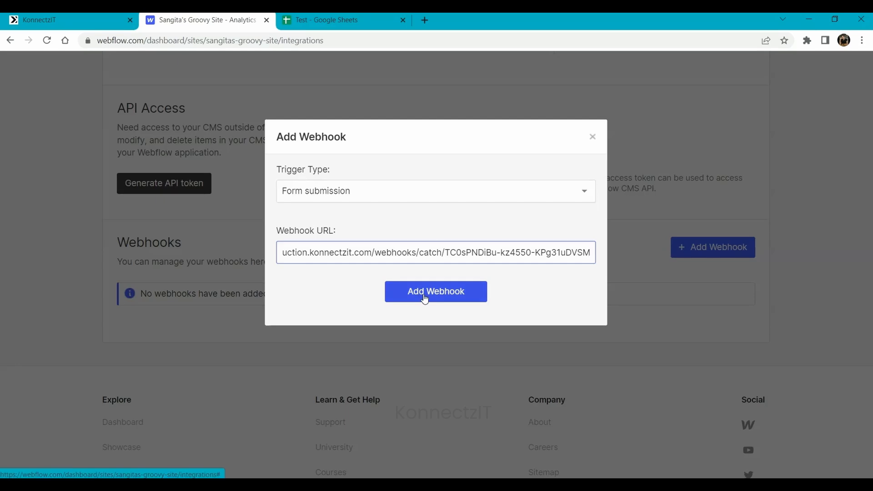
click(424, 297)
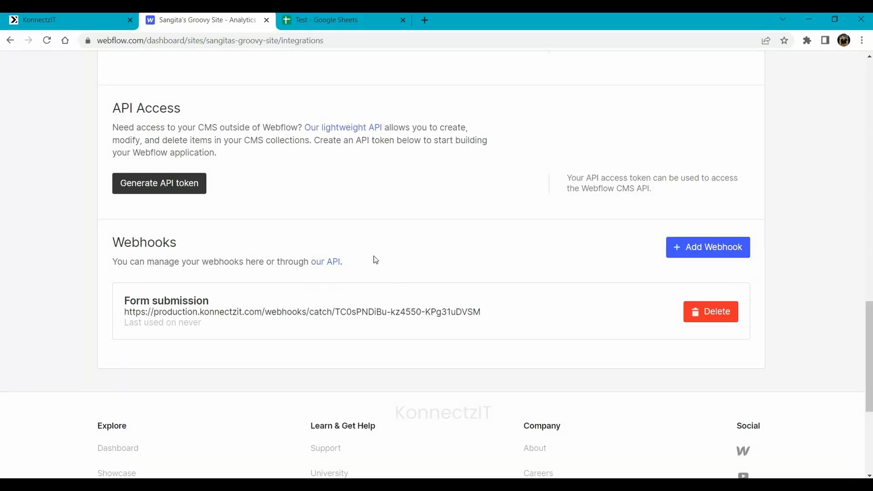
- Publish the site to its webflow.io domain and switch back to KonnectzIT
scroll(455, 163, up, 20)
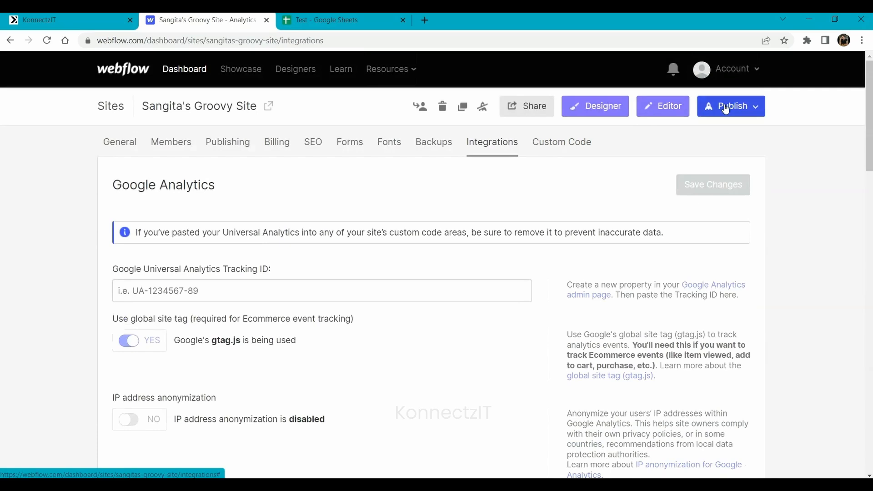
click(728, 107)
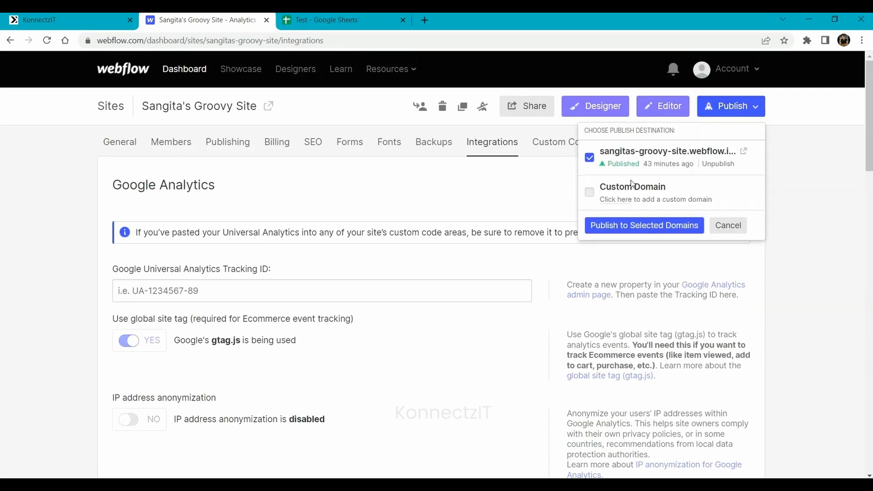
click(638, 231)
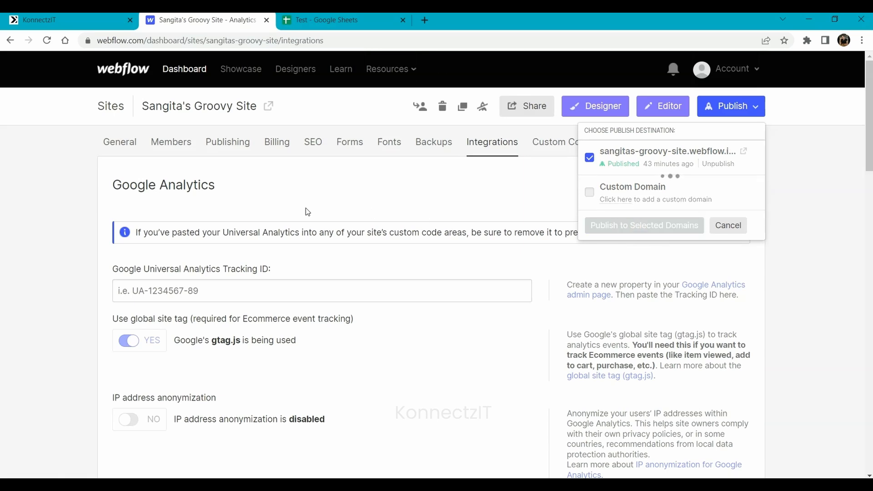
click(41, 16)
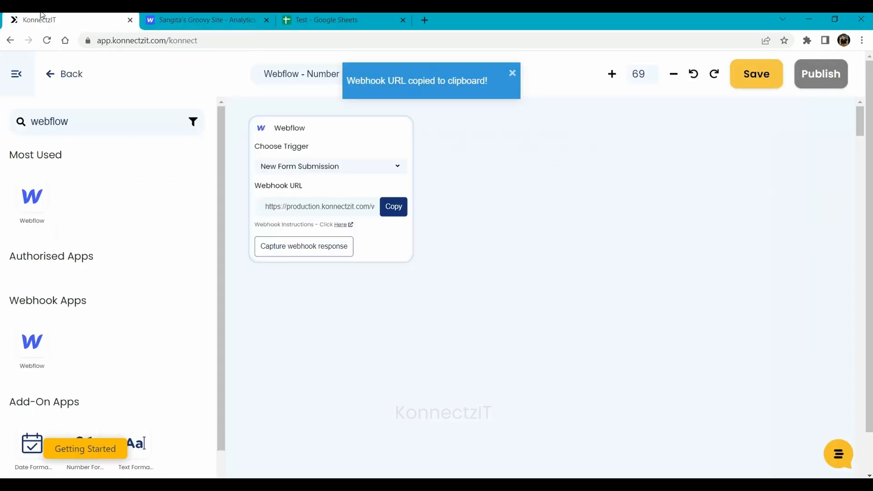
- Set the Webflow trigger to capture a webhook response, then return to the Webflow dashboard
click(291, 244)
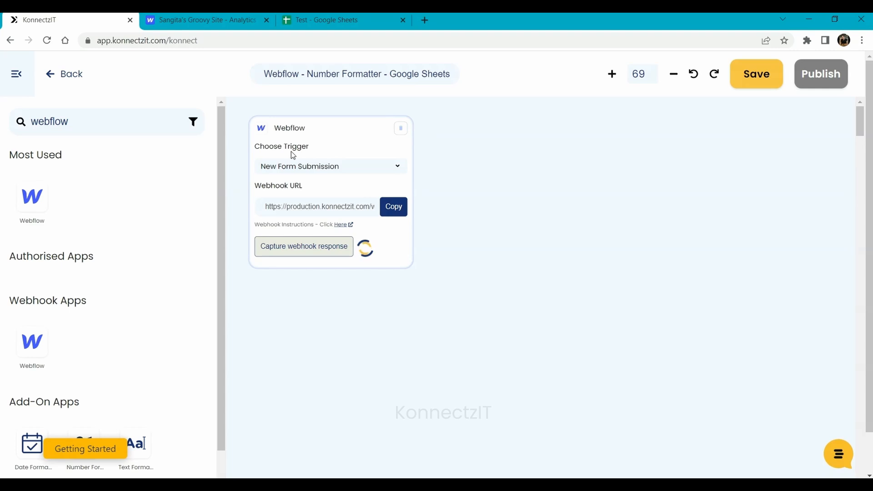
click(179, 16)
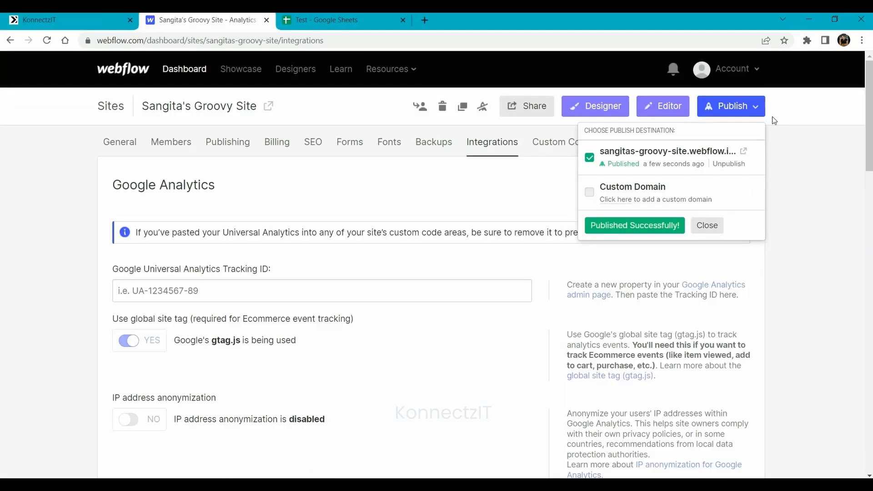
- On the published site's form, enter a test first name, last name, e-mail and phone number
click(744, 152)
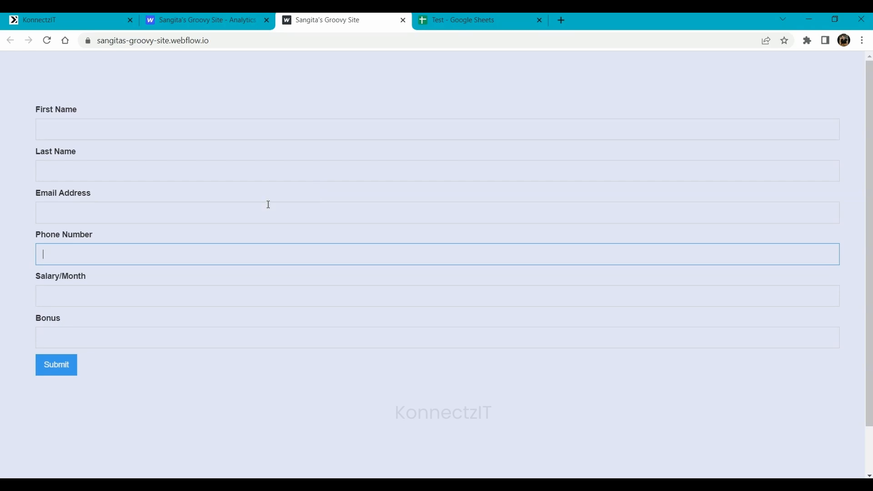
click(185, 131)
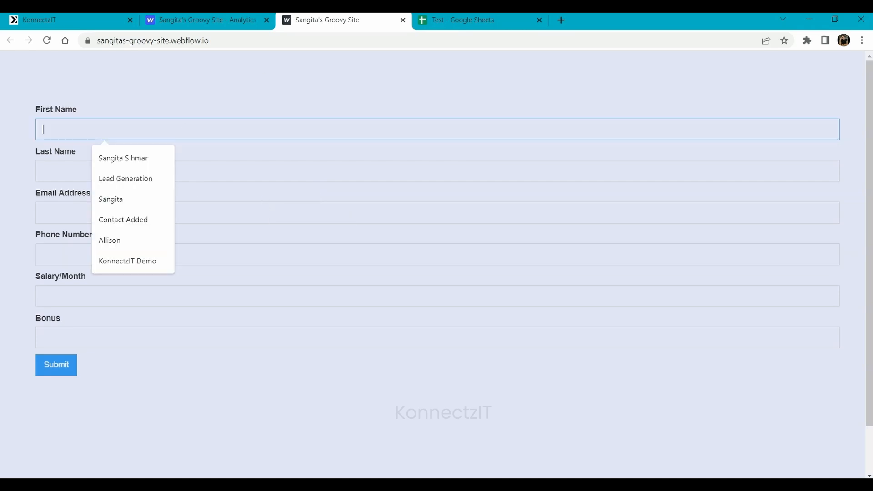
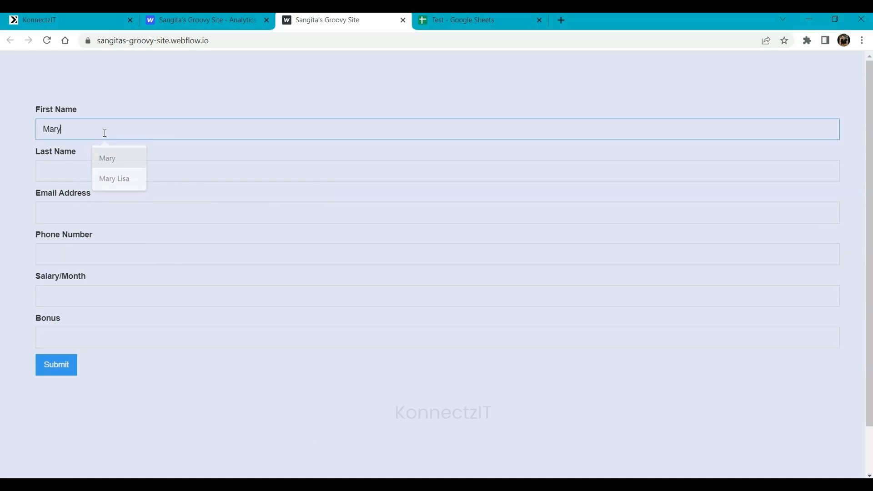
key(Tab)
key(Tab)
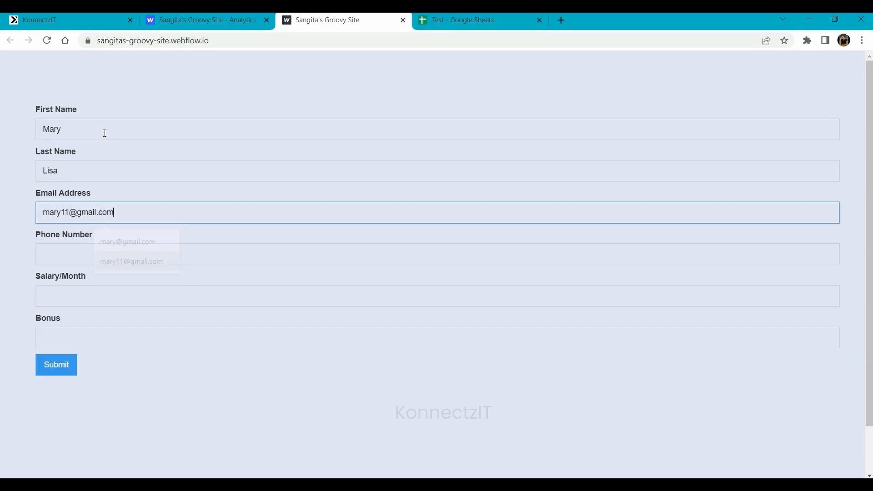
key(Tab)
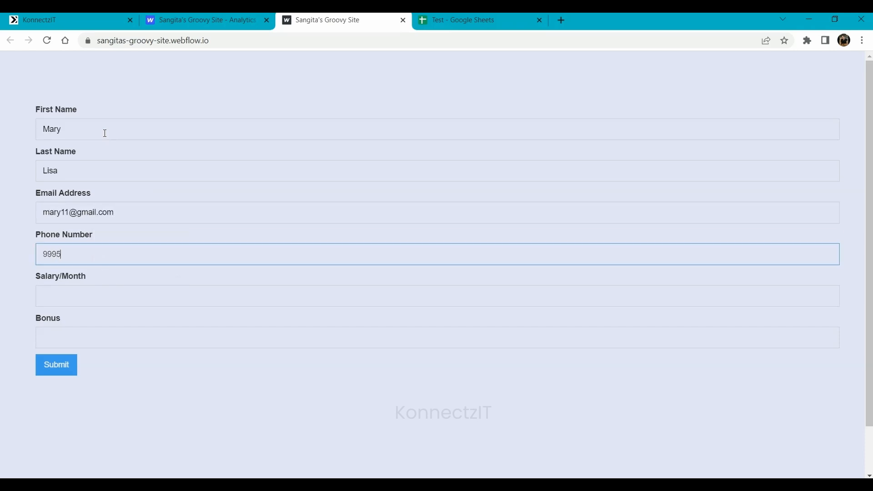
- Enter Salary/Month 50000 and Bonus 2000, submit the form, and close the site tab
key(Tab)
text(50000)
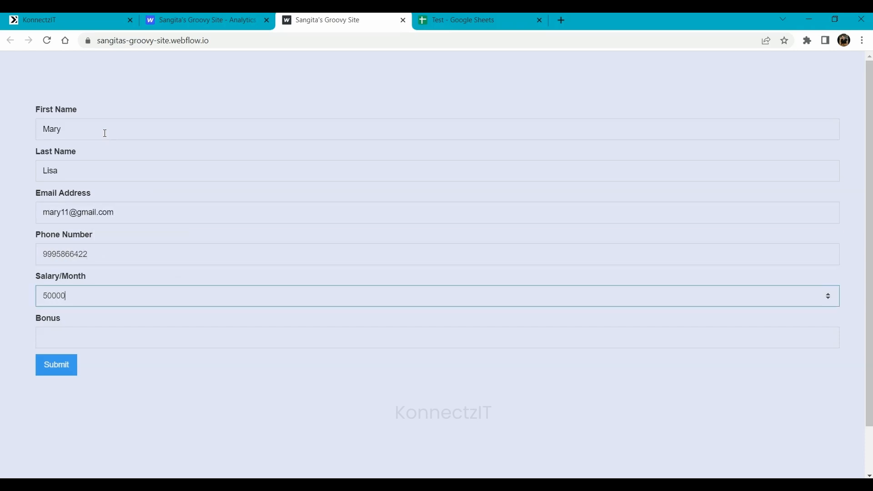
key(Tab)
text(2000)
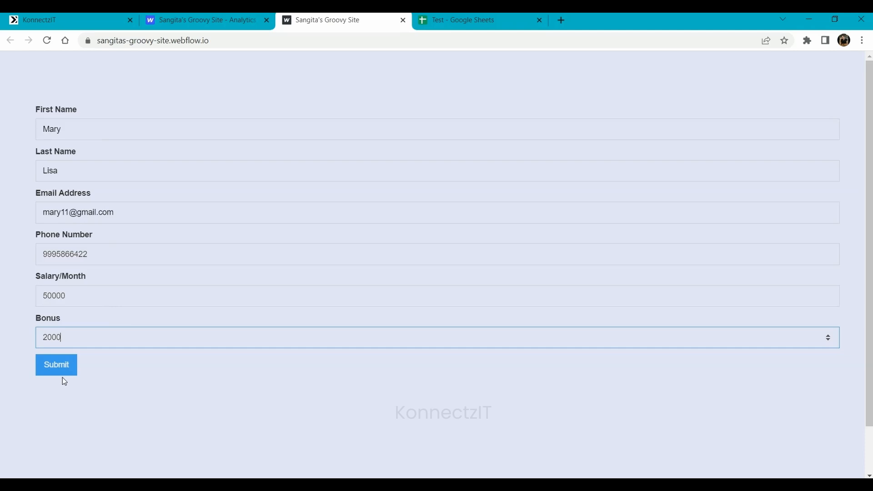
click(60, 374)
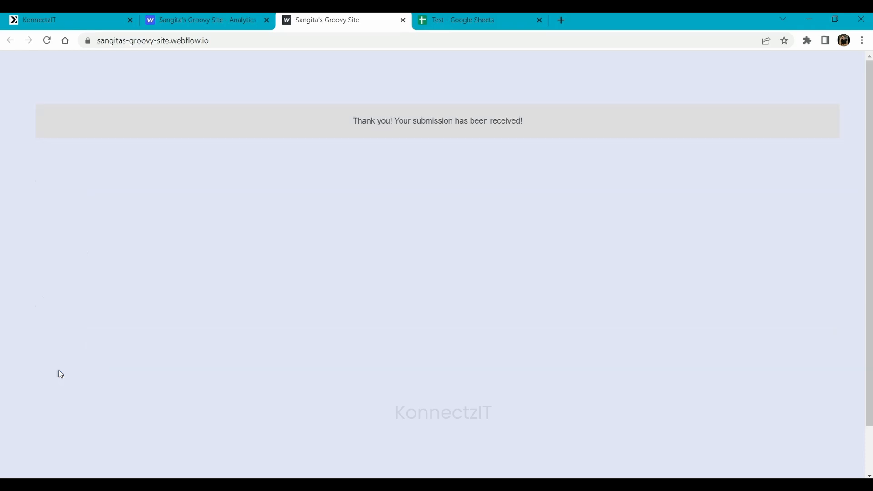
click(403, 21)
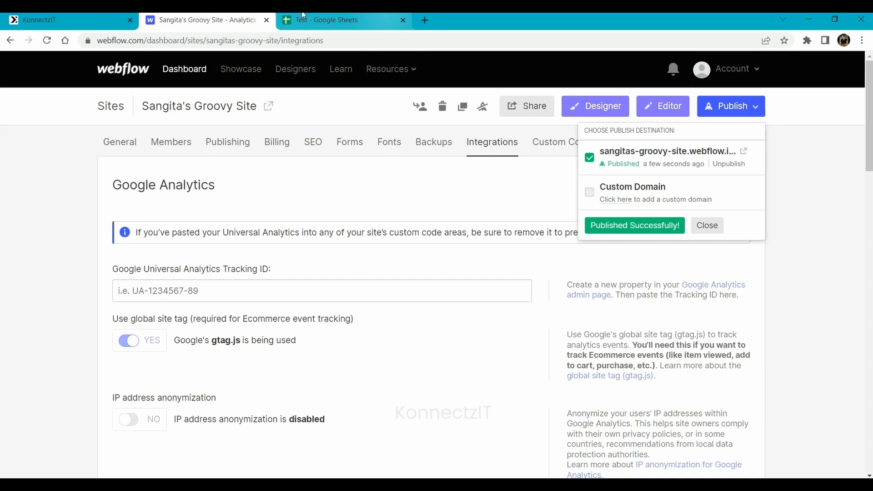
- In KonnectzIT, expand the captured Webflow Data to confirm Salary 50000 and Bonus 2000
click(51, 16)
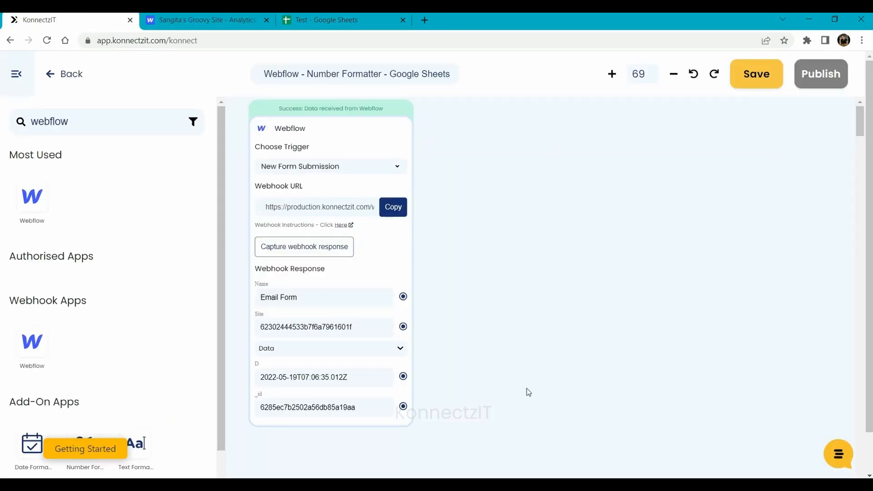
scroll(525, 346, down, 1)
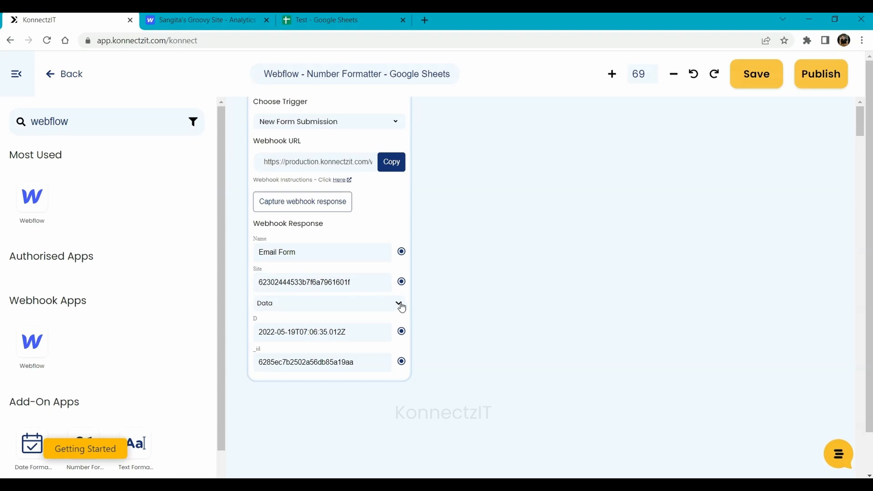
click(400, 304)
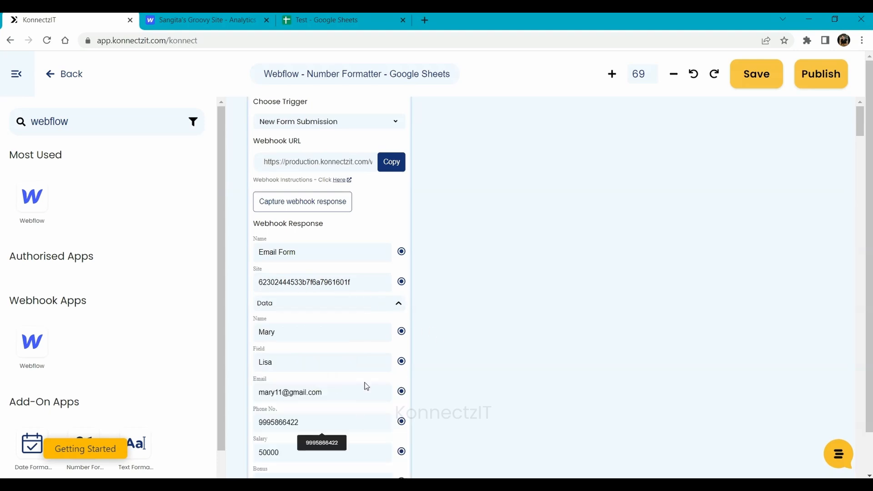
scroll(527, 339, down, 5)
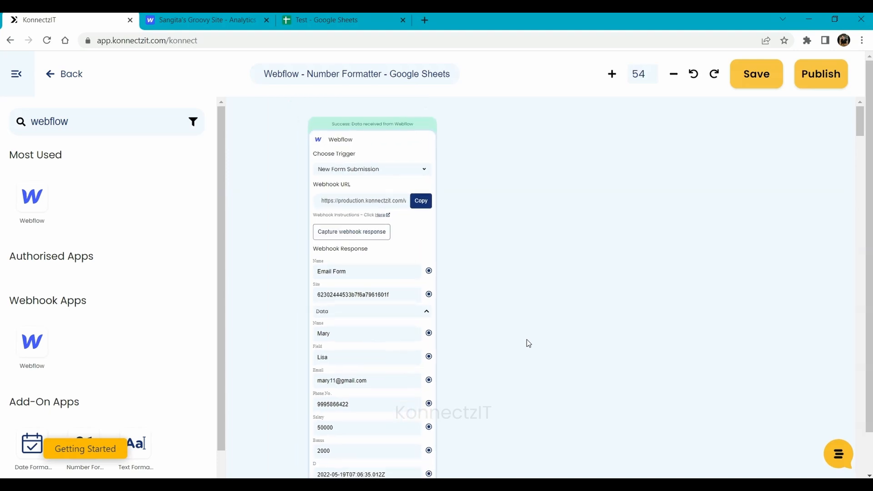
drag(527, 339, 449, 314)
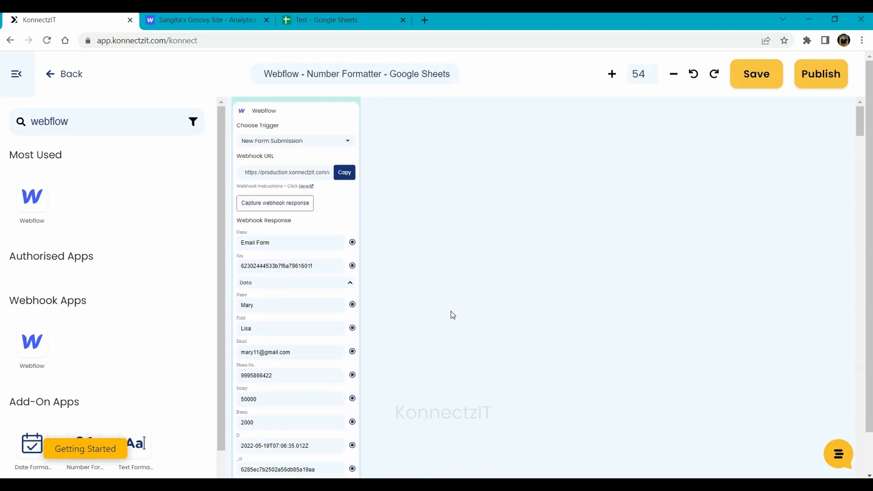
drag(221, 313, 208, 385)
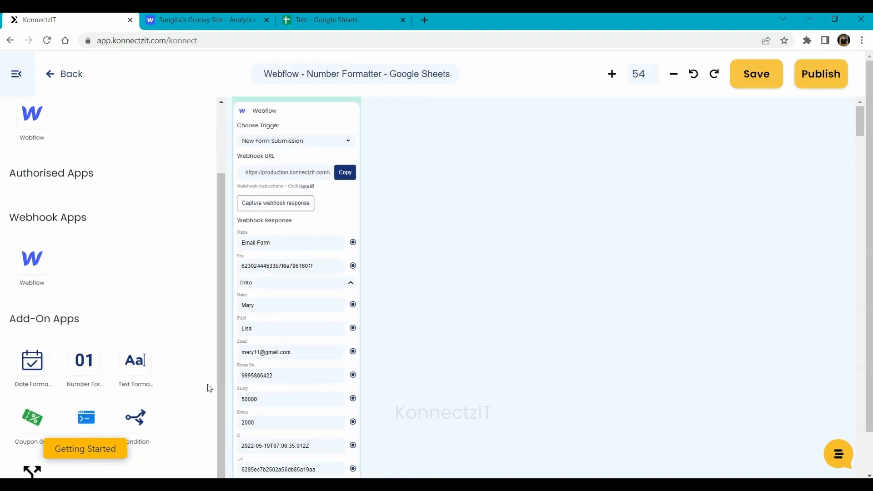
- Add a Number Formatter step set to Perform Mathematical Operation with Add
drag(84, 364, 409, 233)
scroll(473, 250, up, 3)
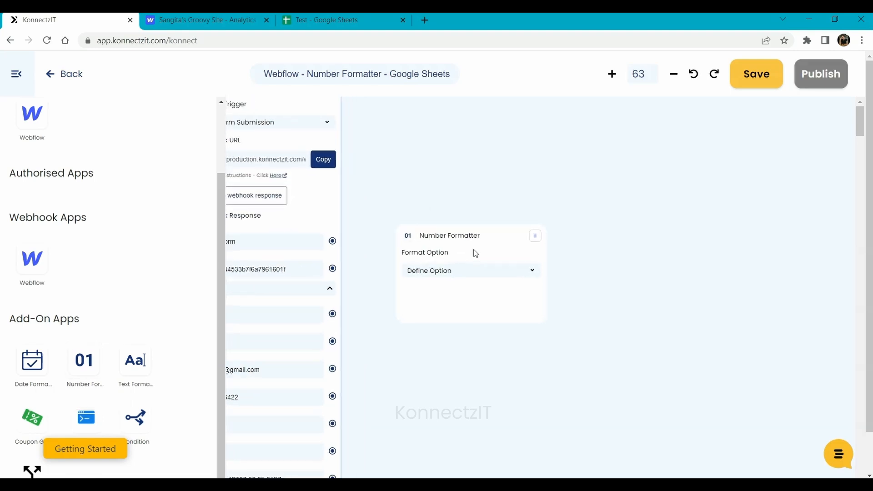
drag(635, 312, 689, 283)
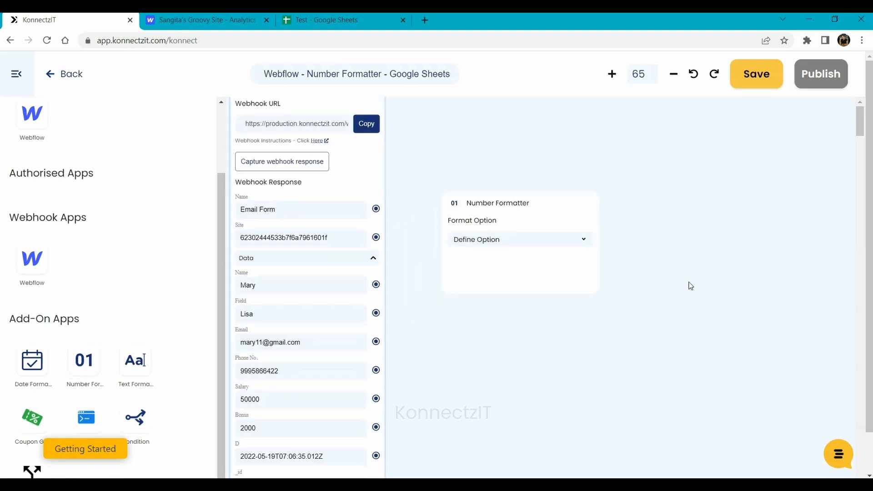
click(469, 243)
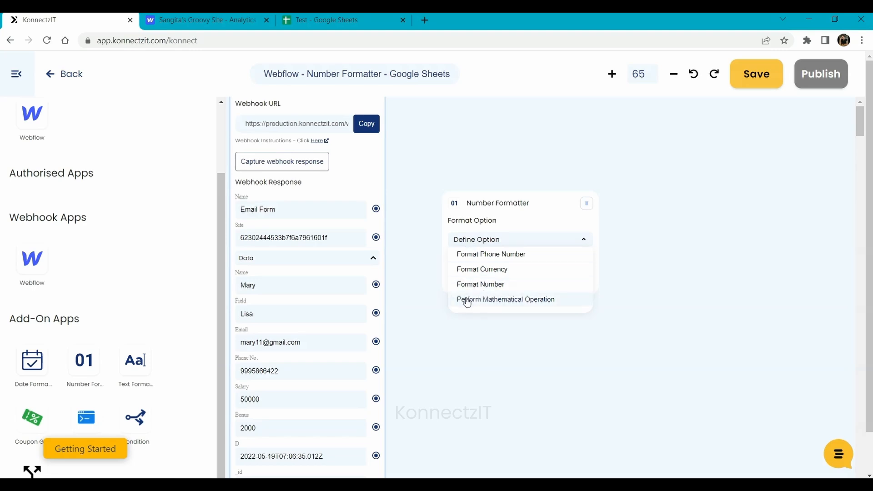
click(527, 306)
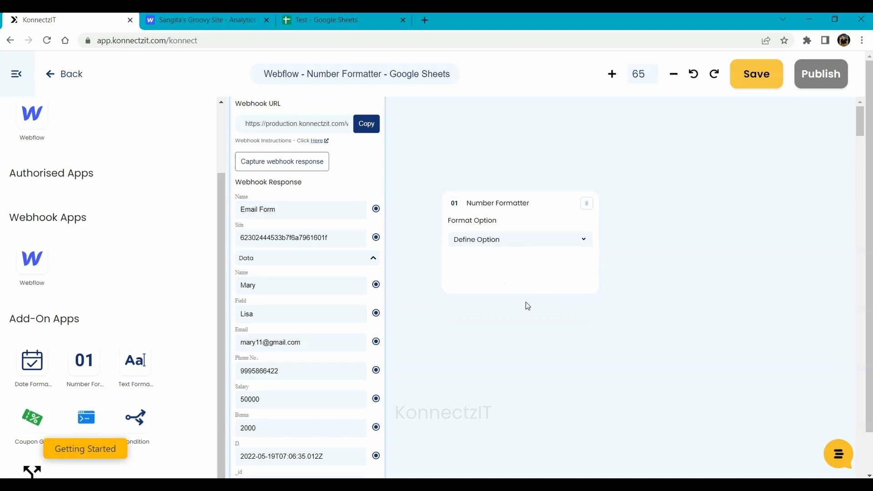
click(483, 280)
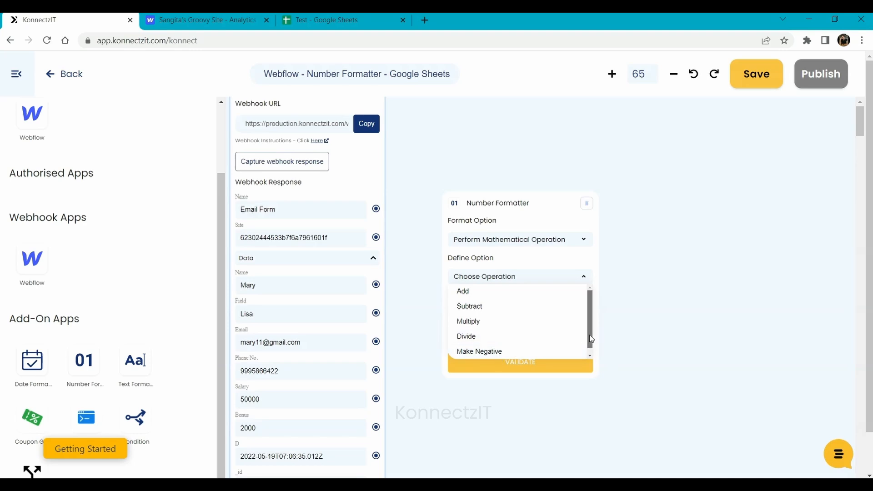
click(463, 293)
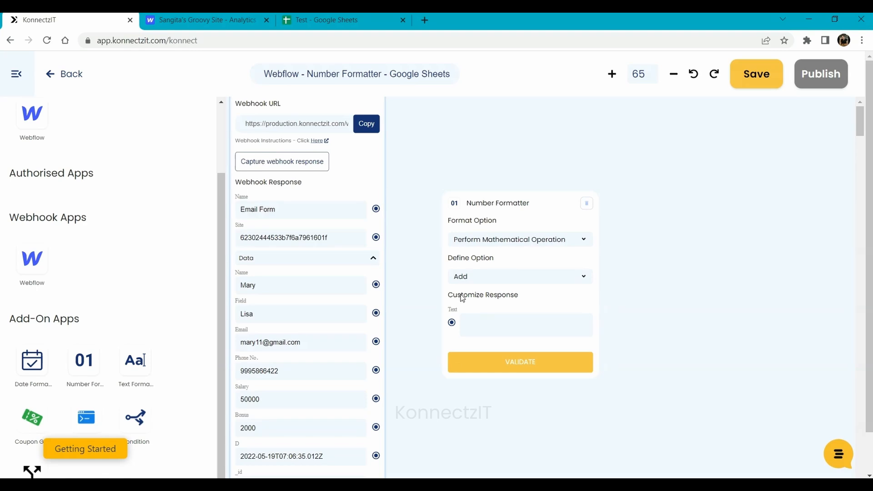
- Connect Salary and Bonus to the formatter's Text as @{Salary} @{Bonus}
drag(518, 202, 528, 174)
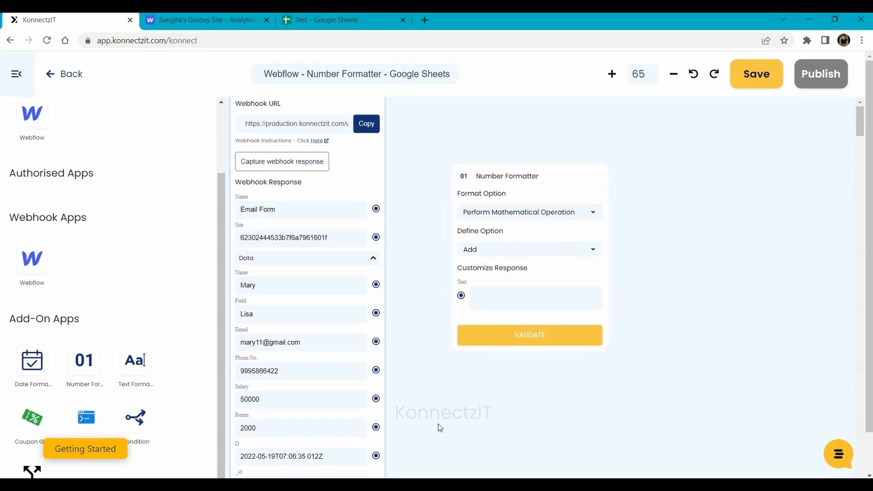
drag(439, 424, 448, 400)
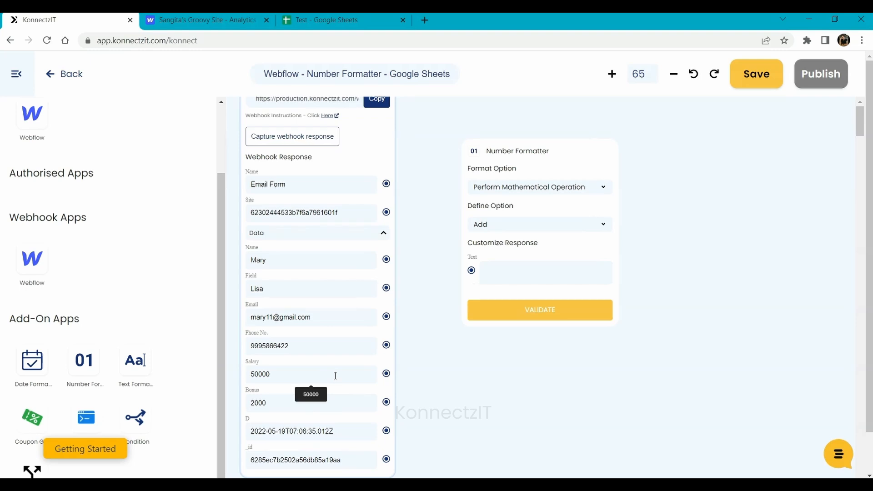
drag(386, 373, 471, 271)
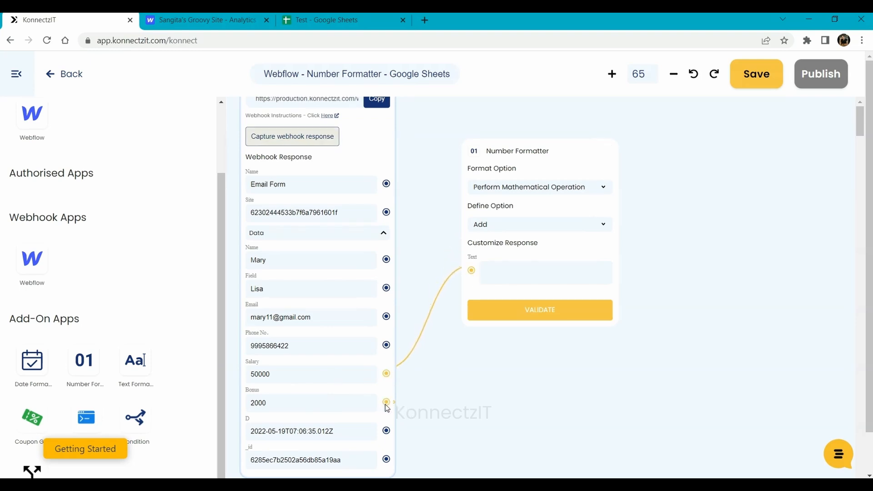
drag(386, 405, 471, 271)
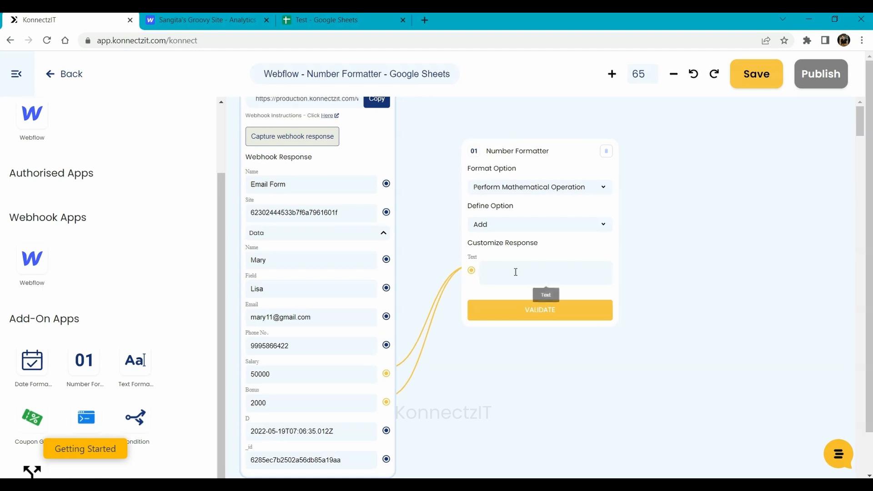
click(516, 272)
text(@)
click(516, 274)
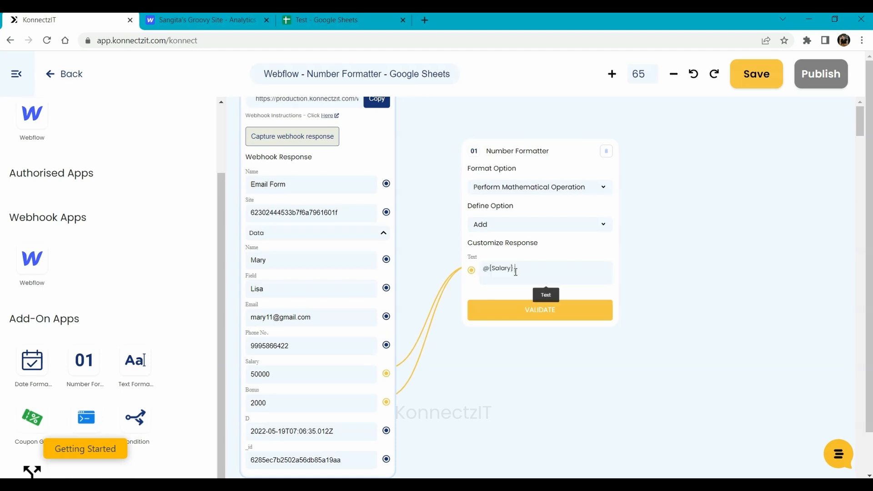
text(@)
key(Down)
key(Return)
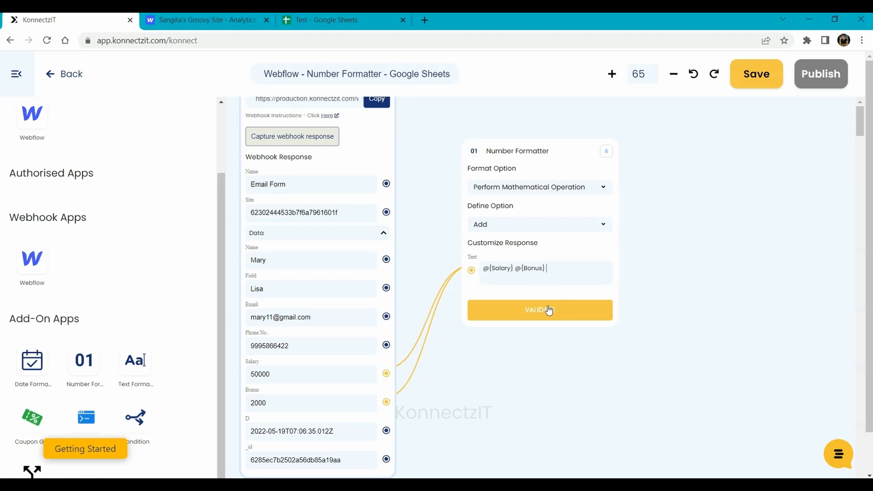
- Validate the addition step and place a second Number Formatter card on the canvas
click(540, 310)
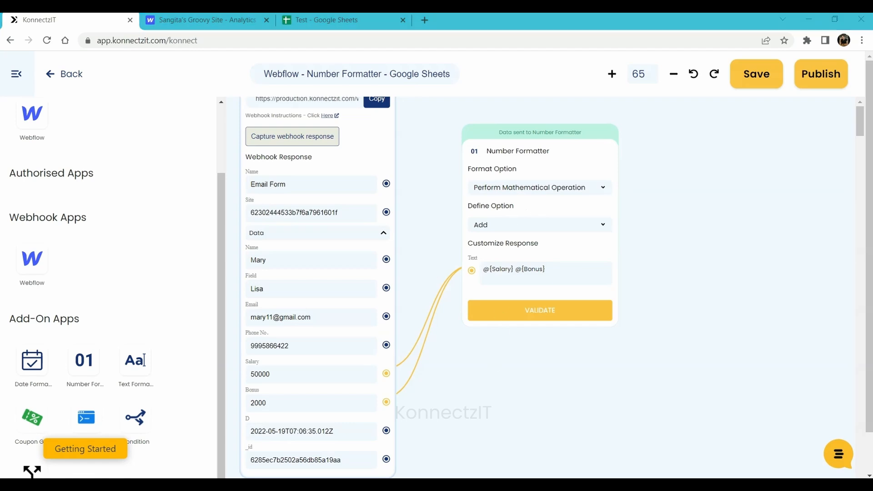
drag(590, 393, 550, 288)
drag(80, 363, 437, 277)
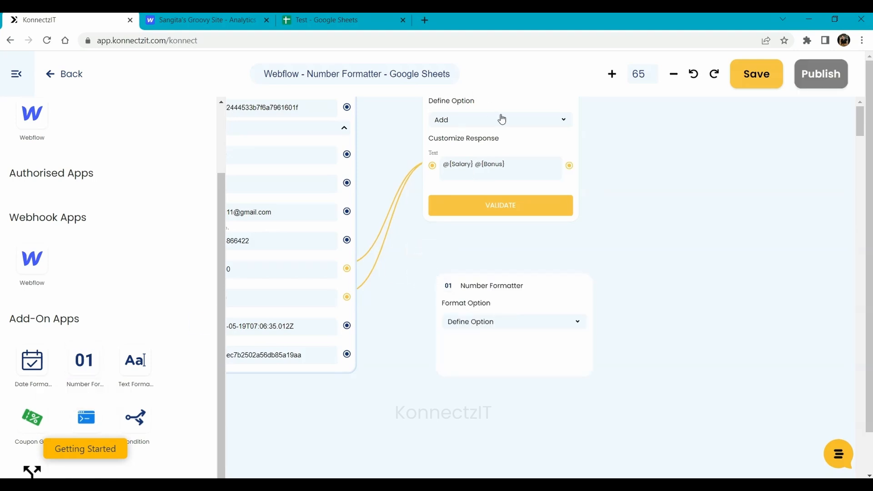
- Set the second Number Formatter to Perform Mathematical Operation with Subtract
drag(493, 288, 474, 271)
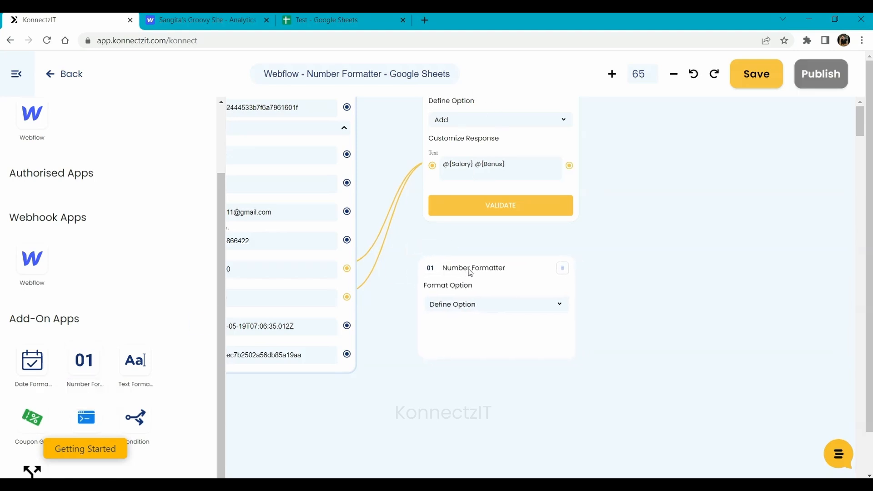
click(476, 306)
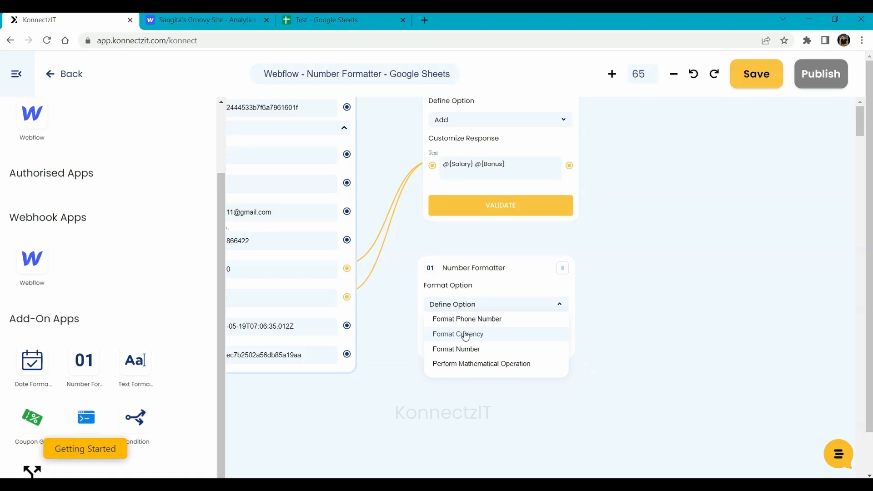
click(468, 369)
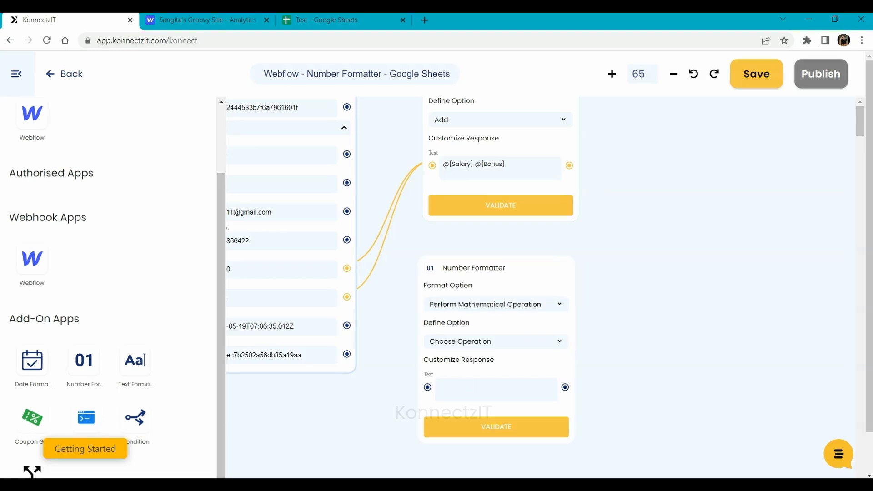
click(481, 347)
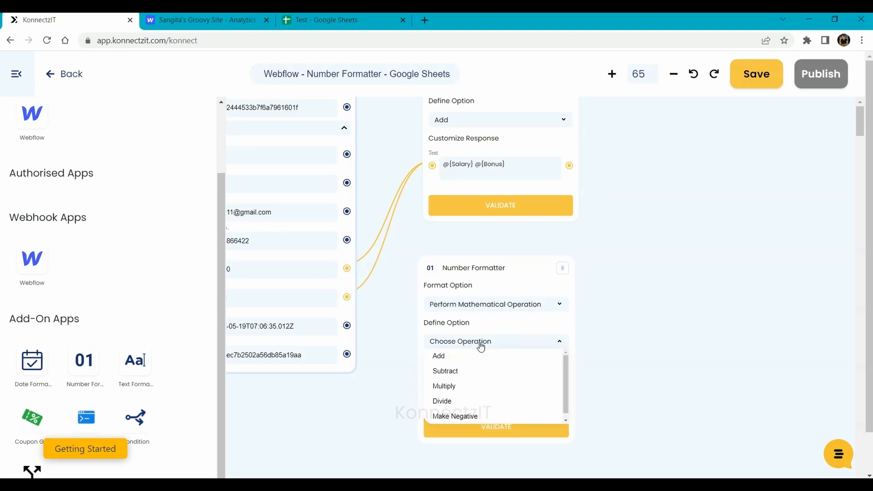
click(461, 377)
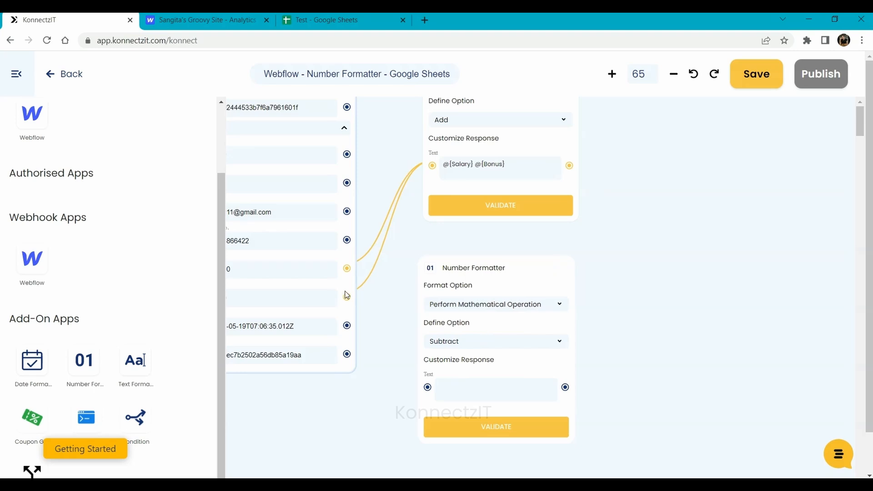
- Feed @{Salary} @{Bonus} into its Text field and validate the subtraction step
drag(381, 298, 407, 281)
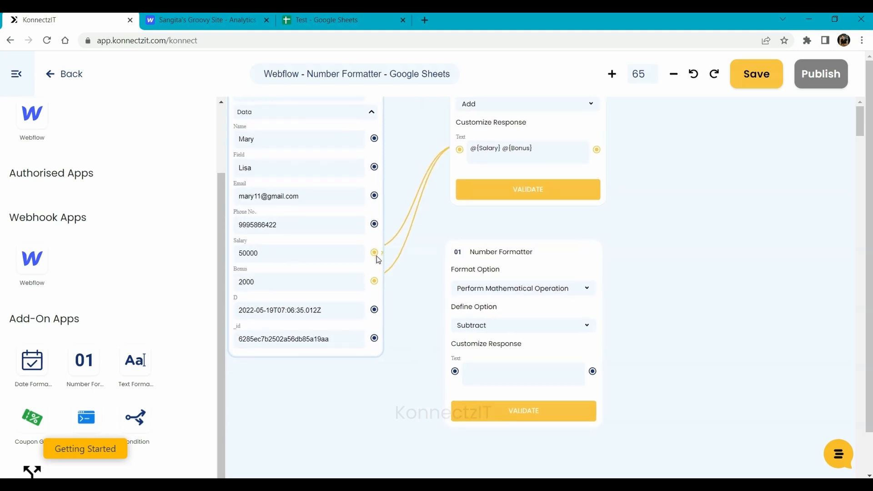
drag(375, 252, 456, 372)
drag(374, 283, 455, 372)
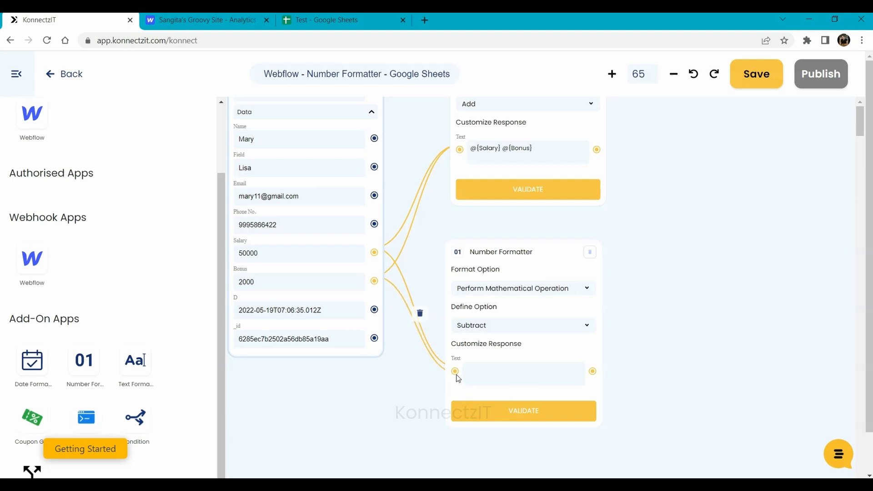
text(@)
key(Return)
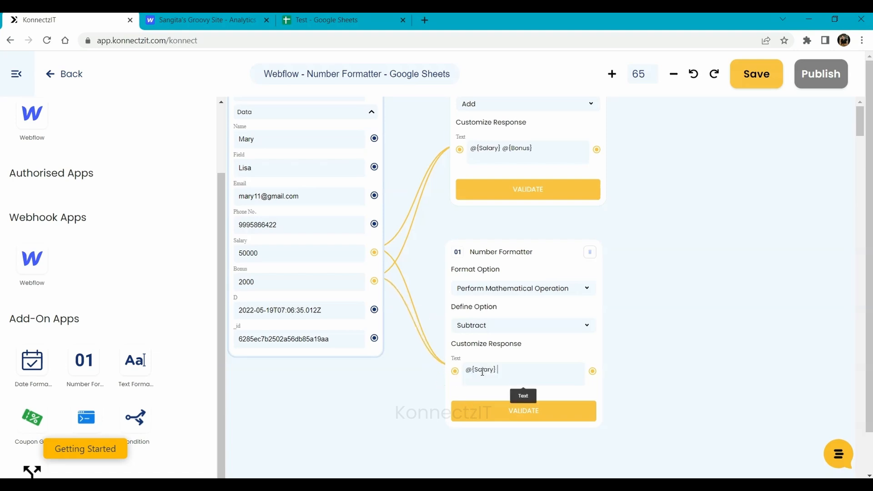
text(@)
key(Return)
click(510, 414)
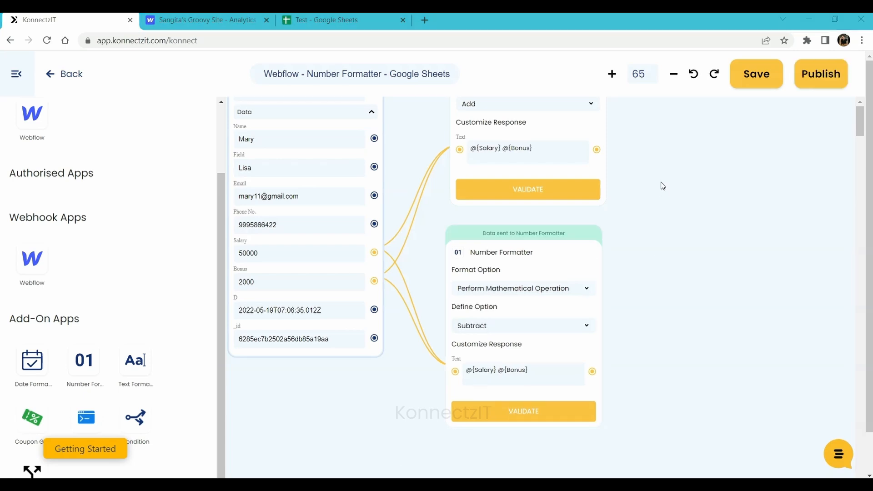
scroll(662, 185, down, 3)
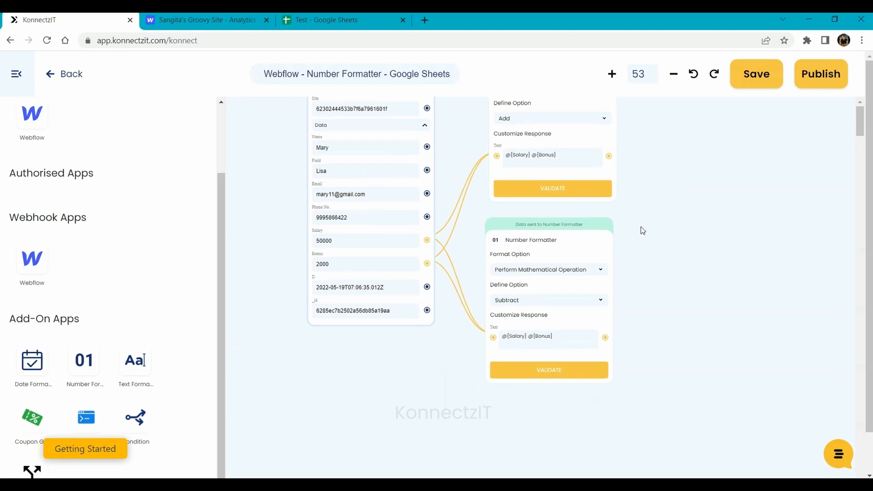
- Search for 'google' in the app list and add Google Sheets to the workflow
drag(639, 231, 549, 342)
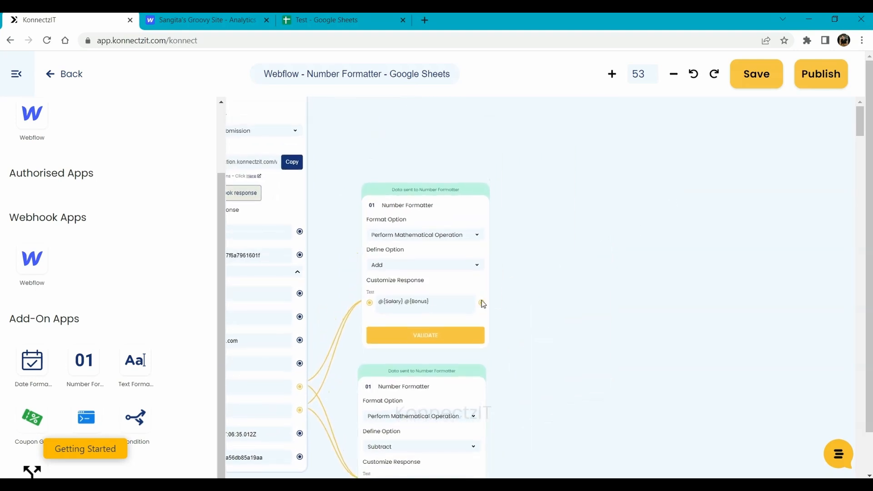
scroll(58, 132, up, 2)
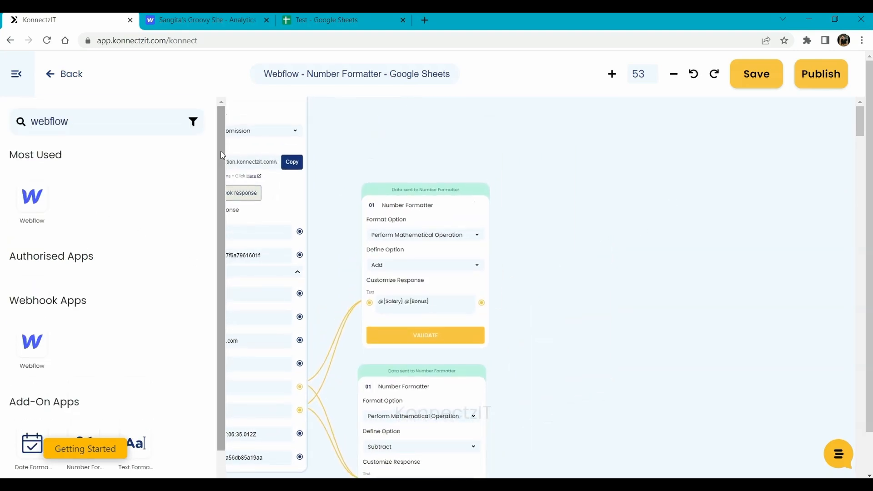
double_click(58, 132)
text(google)
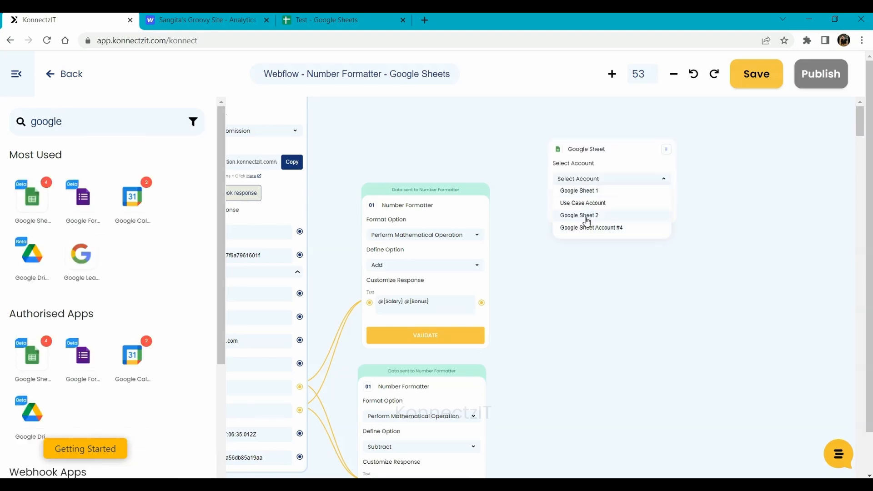
click(10, 77)
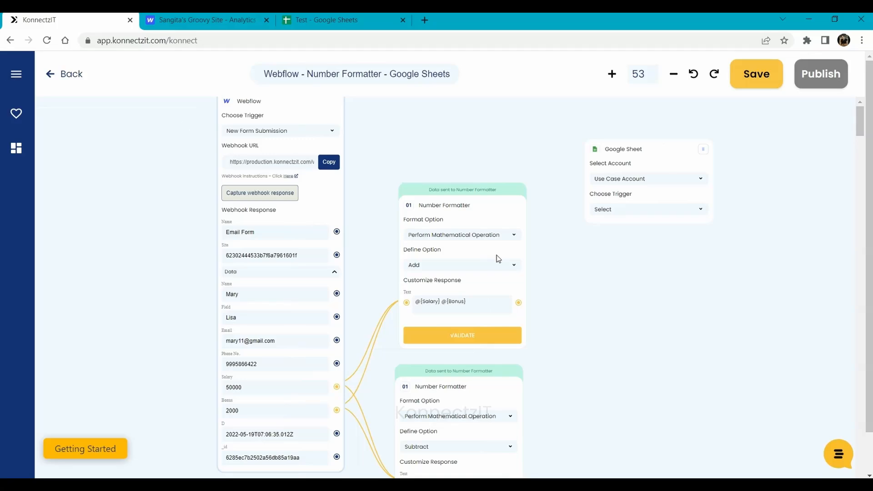
- Set the Google Sheet action to Create Spreadsheet Row in the Test spreadsheet's Math Operations sheet
click(617, 213)
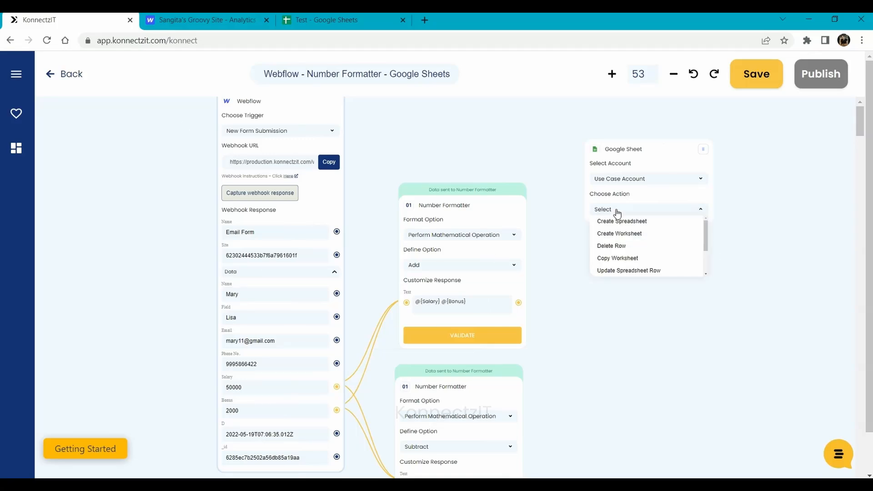
drag(711, 240, 706, 274)
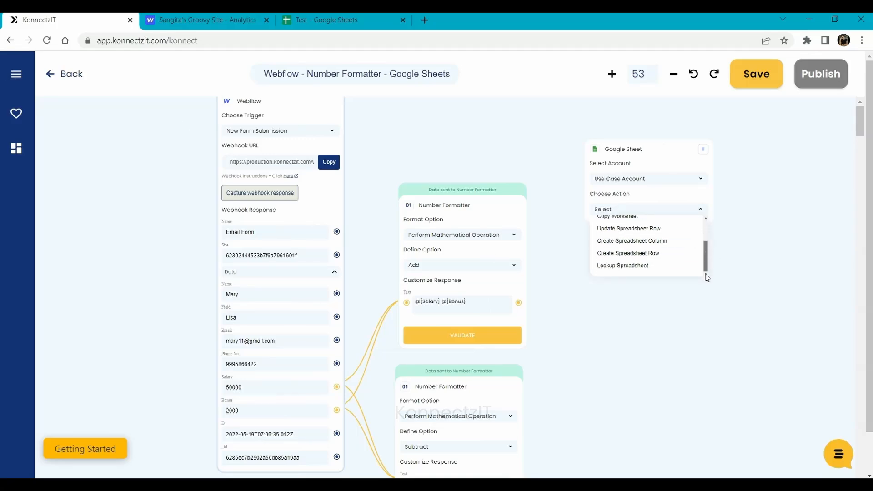
click(638, 254)
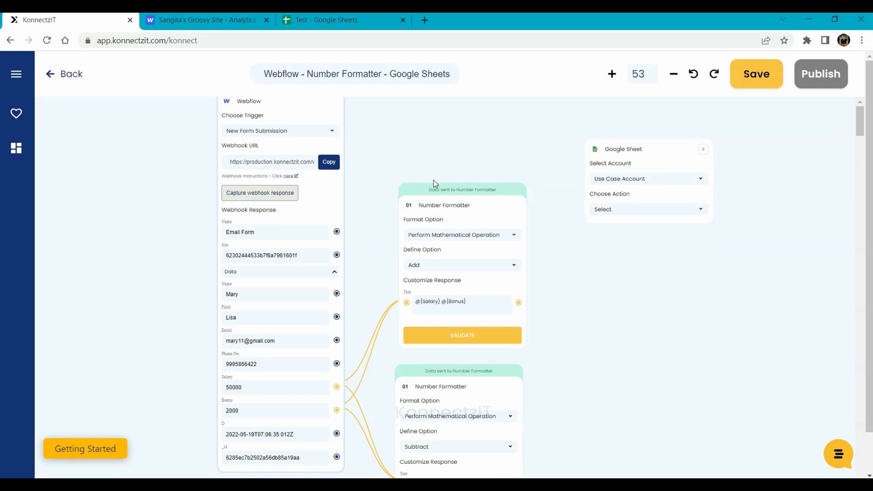
drag(288, 140, 269, 197)
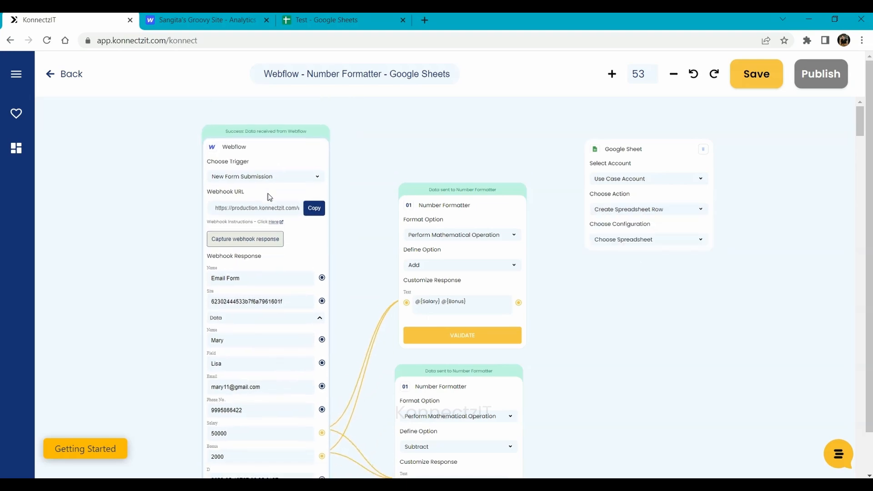
drag(605, 388, 598, 364)
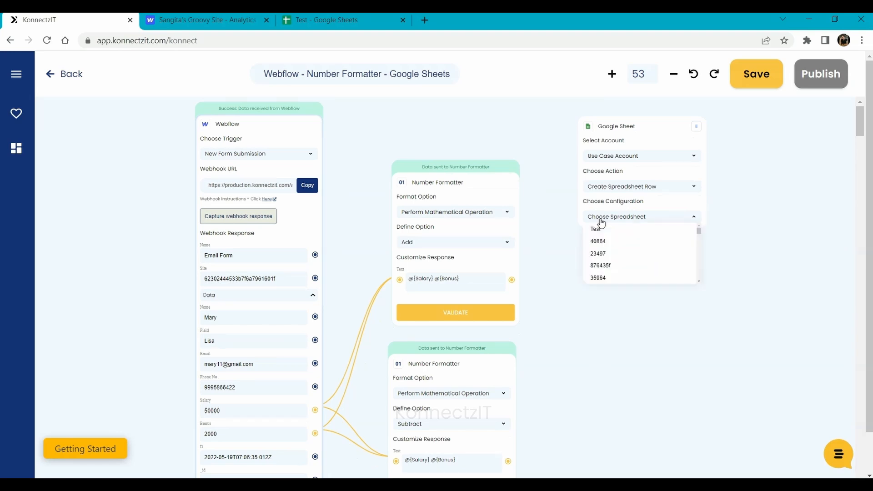
click(604, 230)
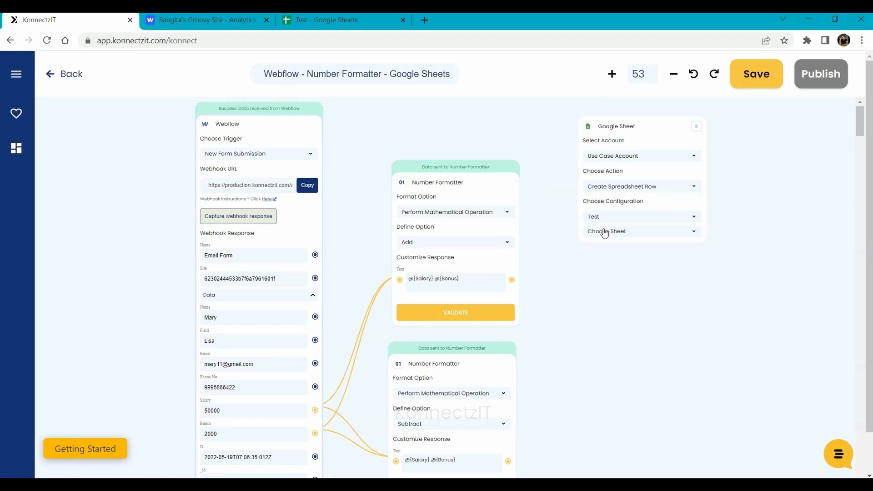
click(605, 232)
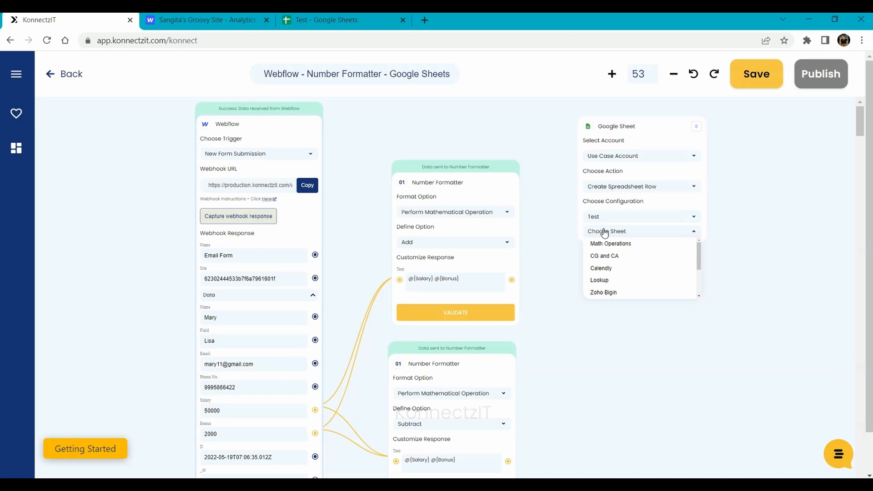
click(636, 249)
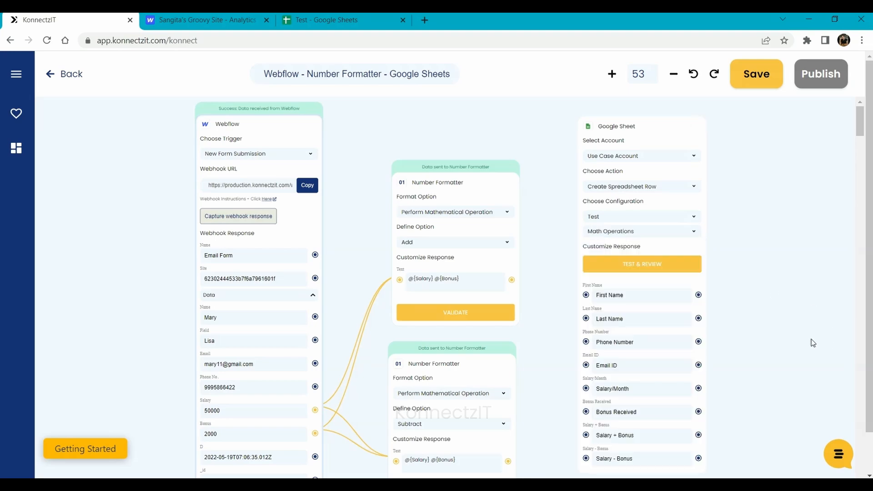
- Map the form values to First Name, Last Name, Phone Number, Email ID and Bonus Received, plus formatter results to Salary + Bonus and Salary - Bonus
scroll(814, 303, down, 1)
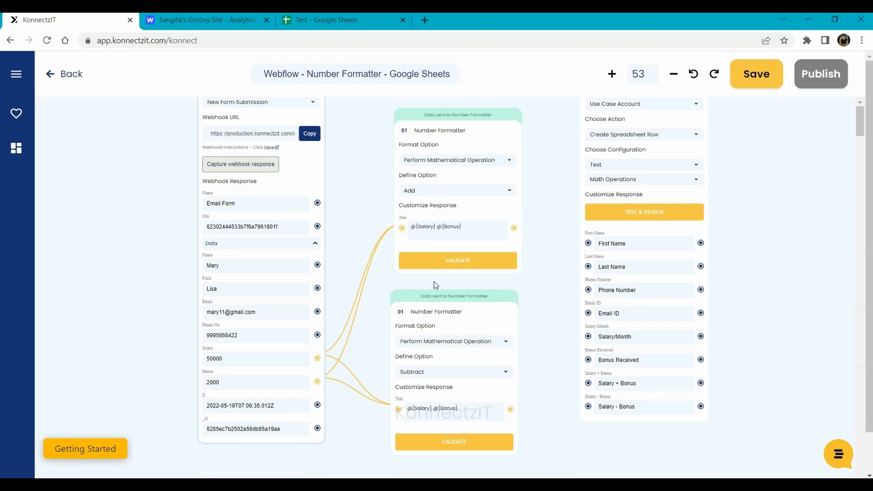
drag(317, 265, 586, 244)
drag(314, 267, 588, 244)
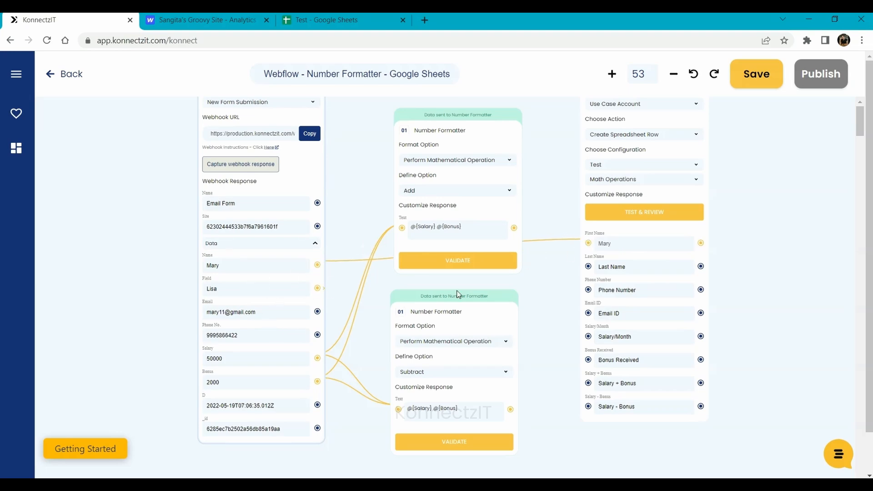
drag(458, 293, 589, 269)
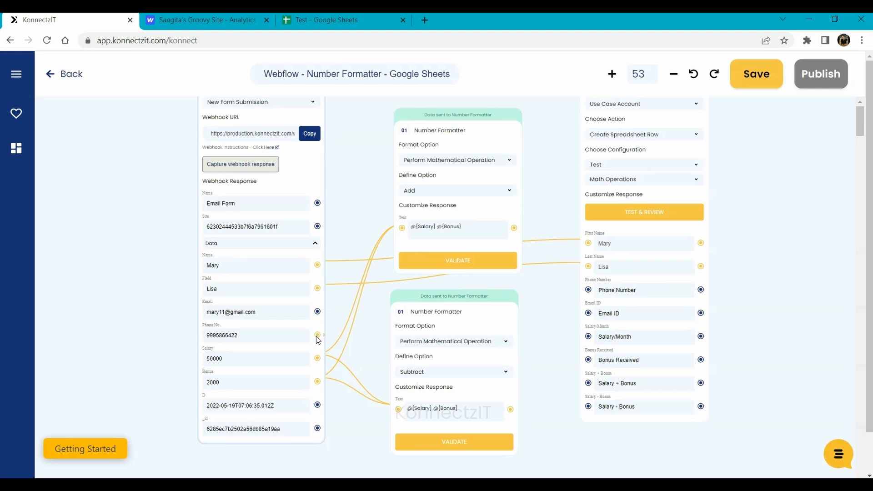
drag(317, 336, 591, 292)
drag(319, 313, 589, 339)
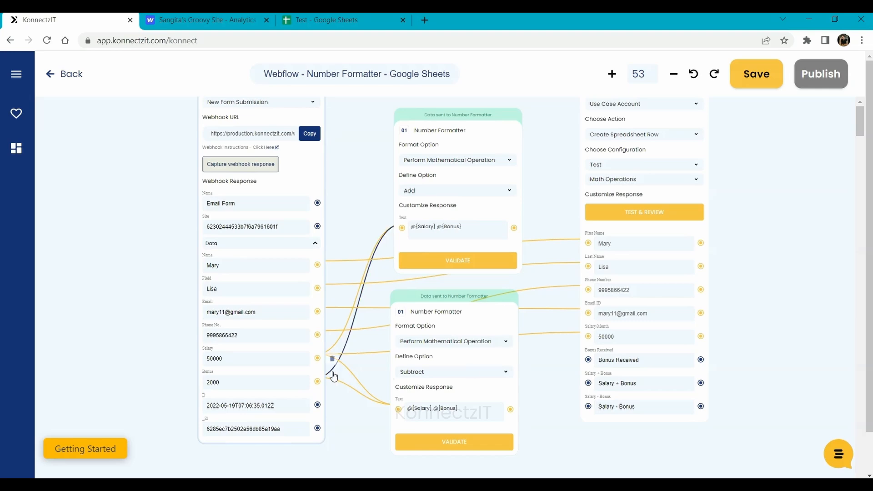
drag(318, 380, 588, 360)
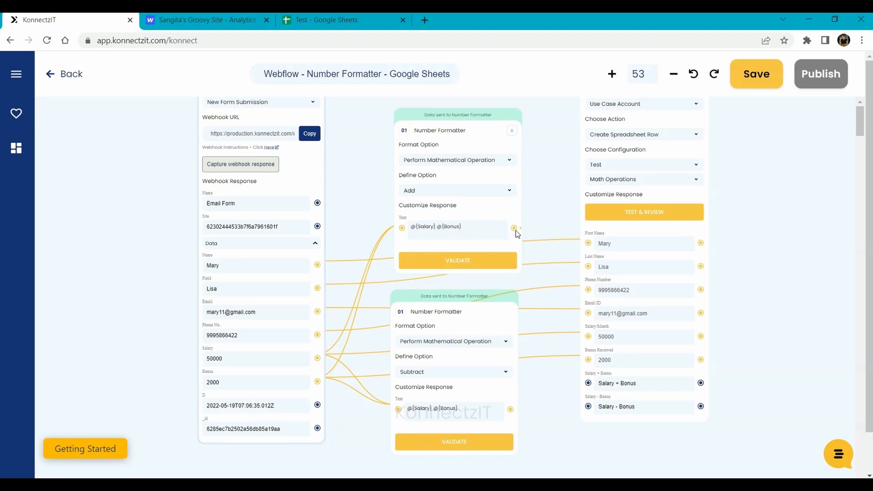
drag(517, 234, 590, 387)
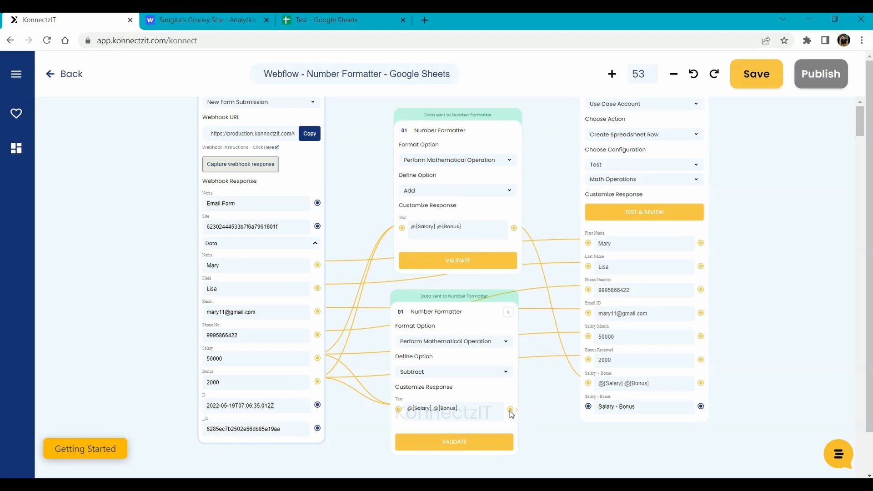
drag(594, 416, 589, 407)
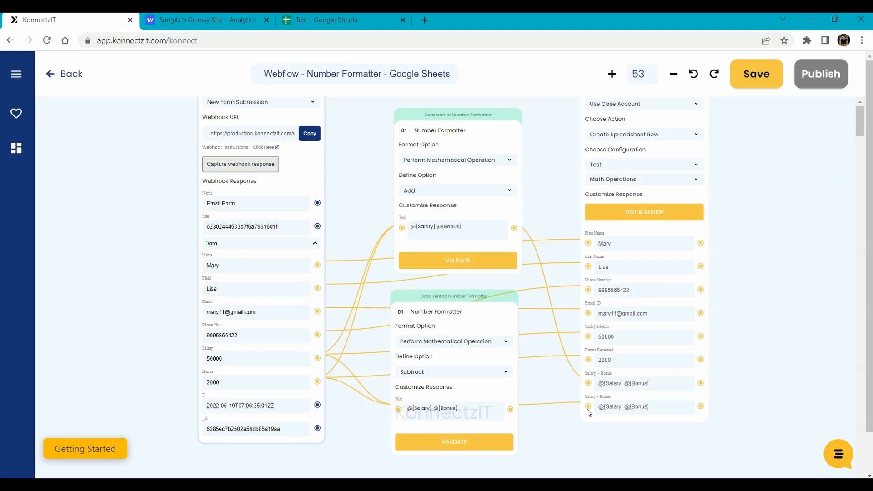
drag(773, 204, 762, 275)
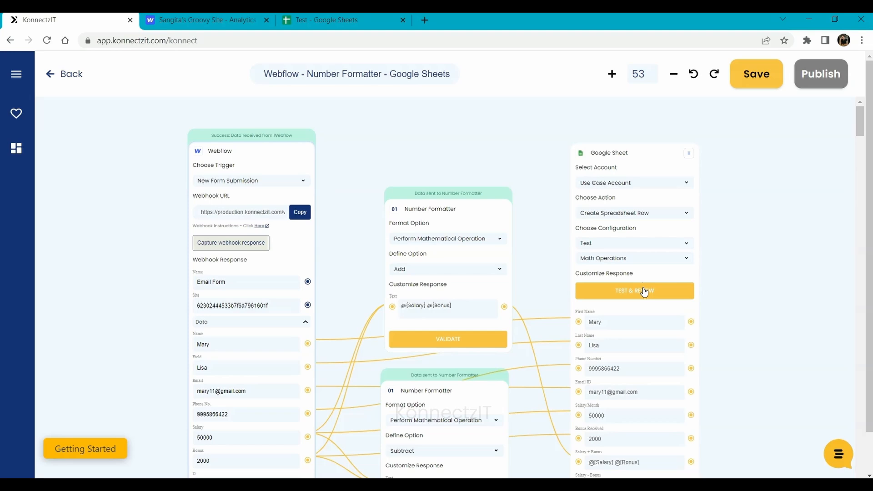
- Test and review the Google Sheet step, publish the konnect, and acknowledge the published confirmation
click(644, 292)
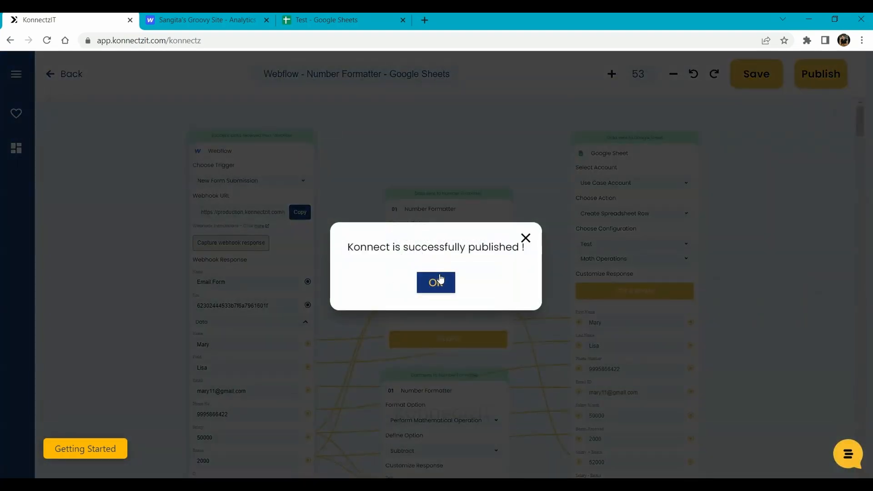
click(440, 278)
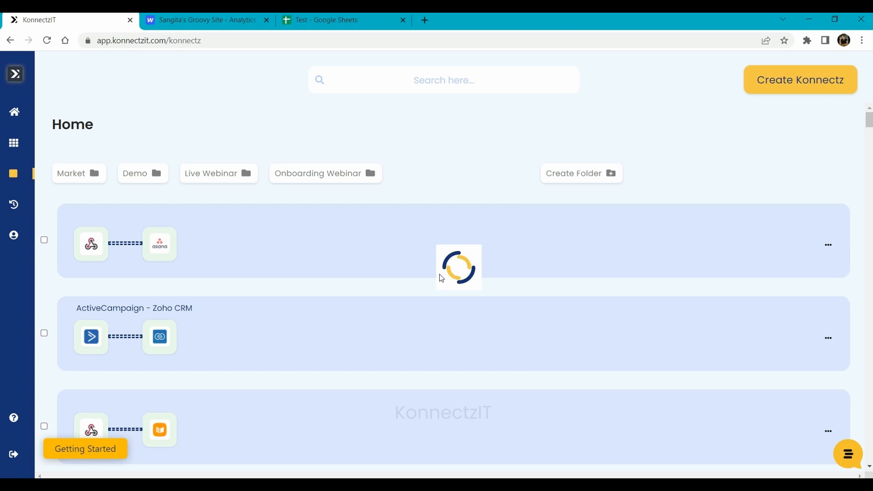
- Open the published Webflow konnect for editing, then view the Test spreadsheet's 52000 and 48000 row
click(367, 242)
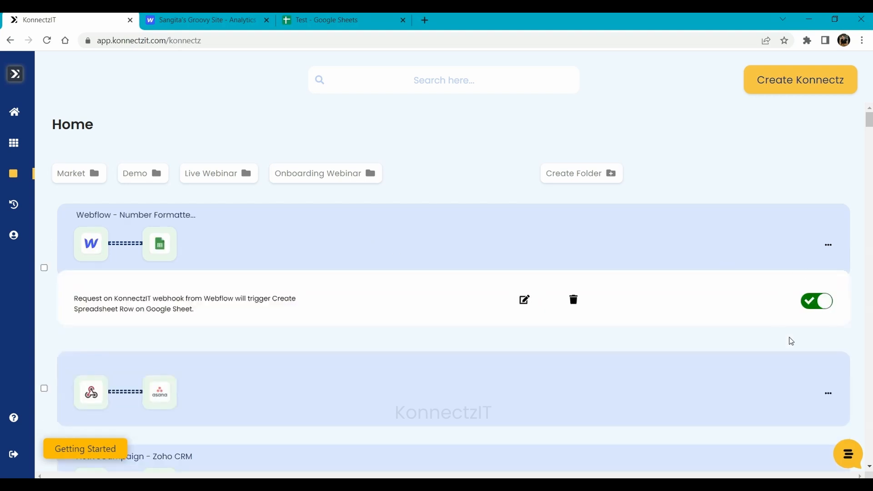
click(524, 301)
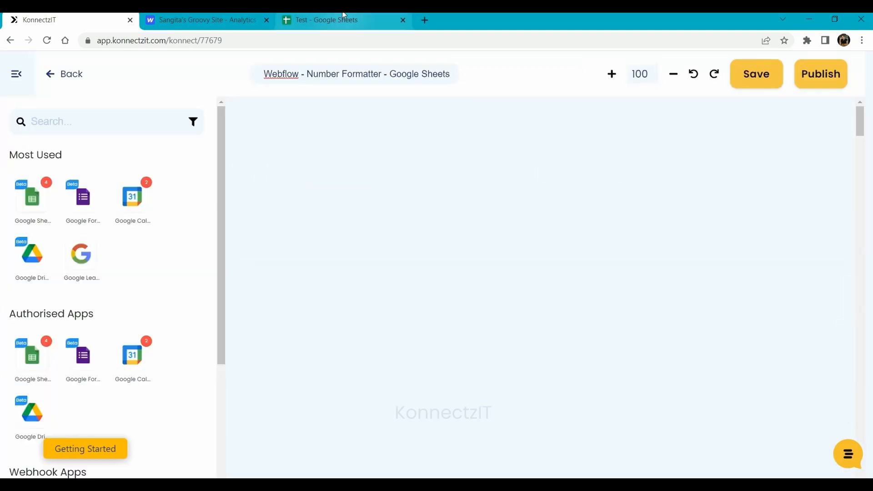
click(344, 18)
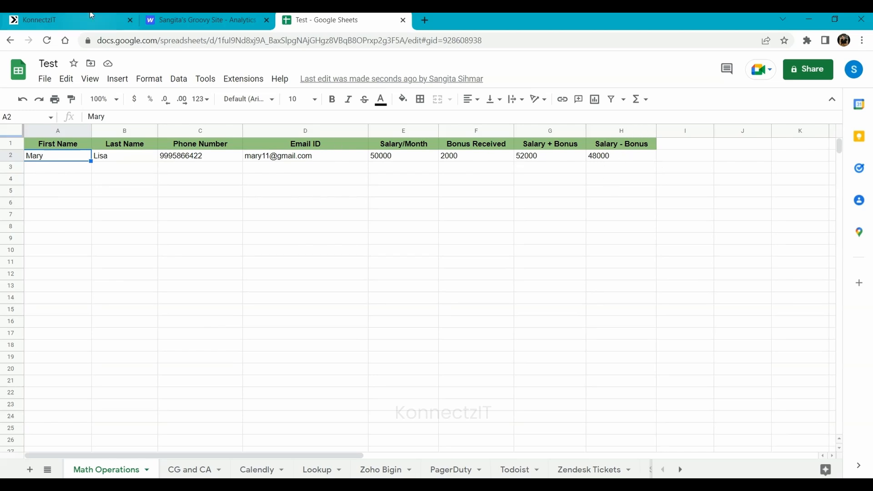
- Go back to the konnect editor, hide its app list, then switch to the Webflow site dashboard
click(91, 16)
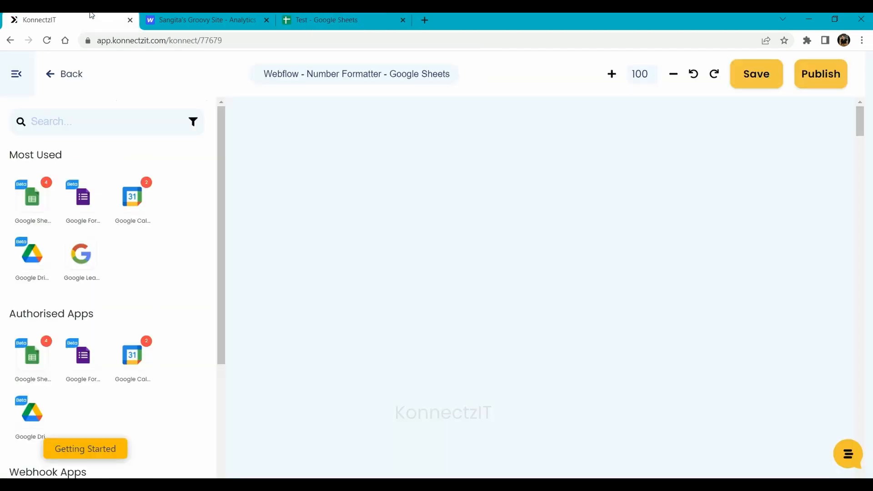
click(11, 80)
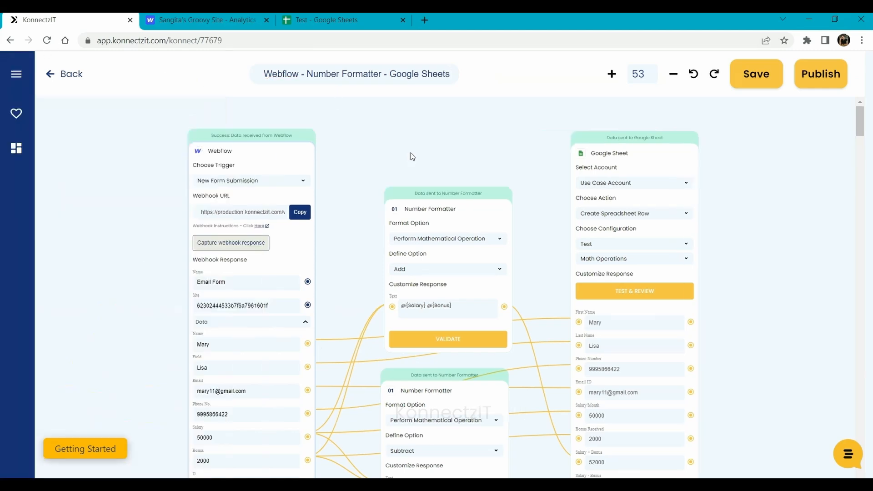
click(207, 18)
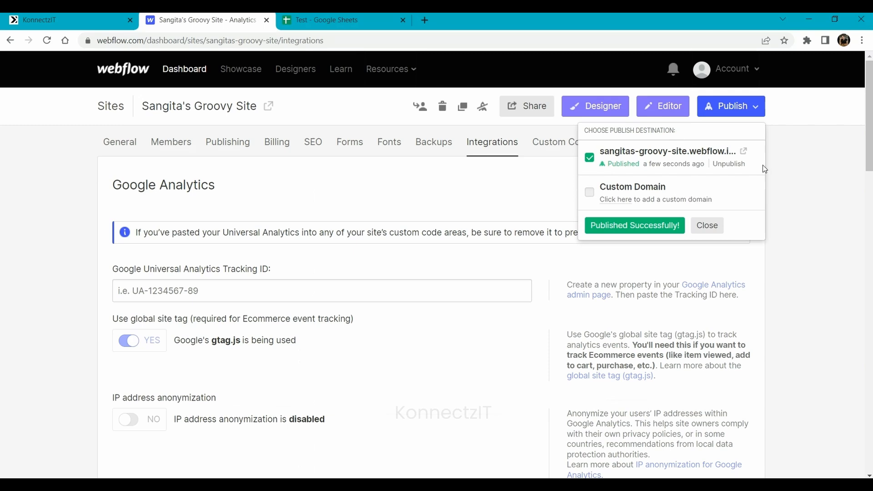
- Open the live site and enter a new person's first name, last name, e-mail and phone number
click(744, 152)
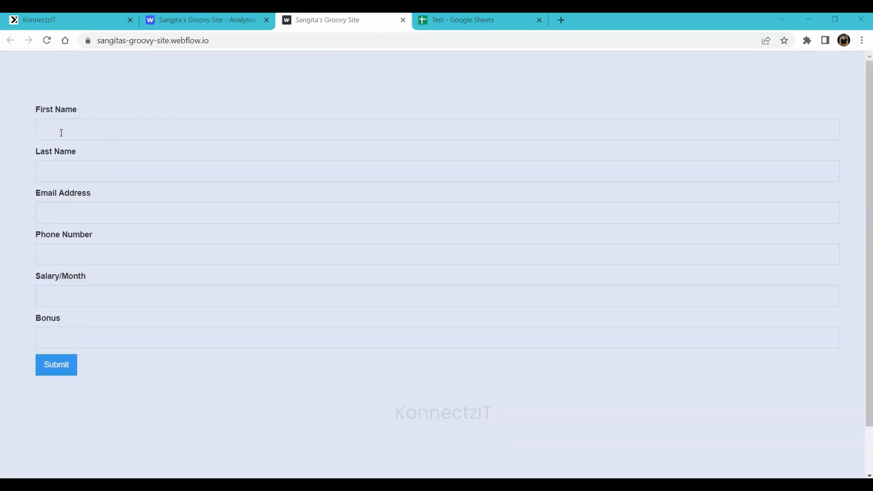
click(61, 132)
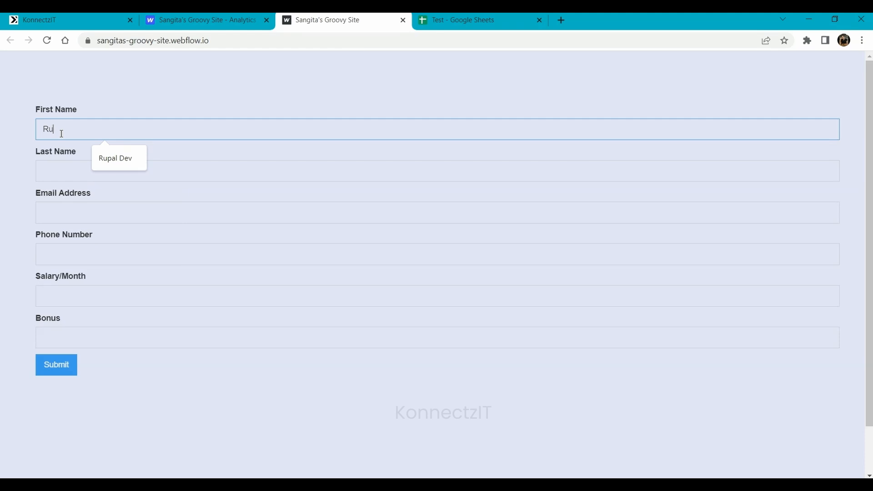
key(Tab)
key(Tab)
text(ru)
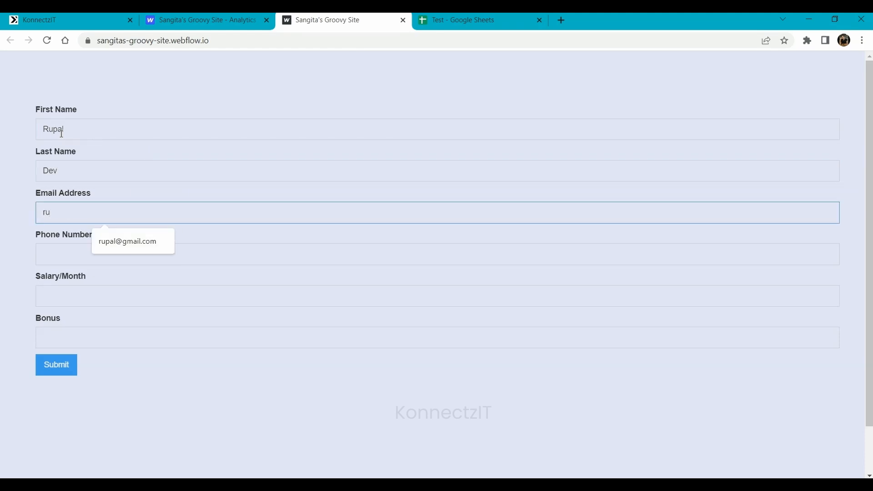
key(Down)
key(Return)
key(Tab)
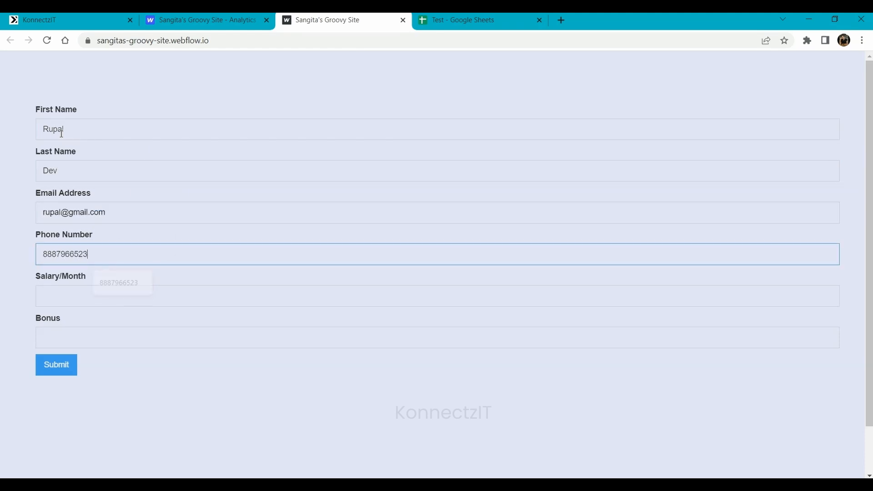
- Enter Salary/Month 40000 and Bonus 12030, then submit the form
key(Tab)
text(40000)
key(Tab)
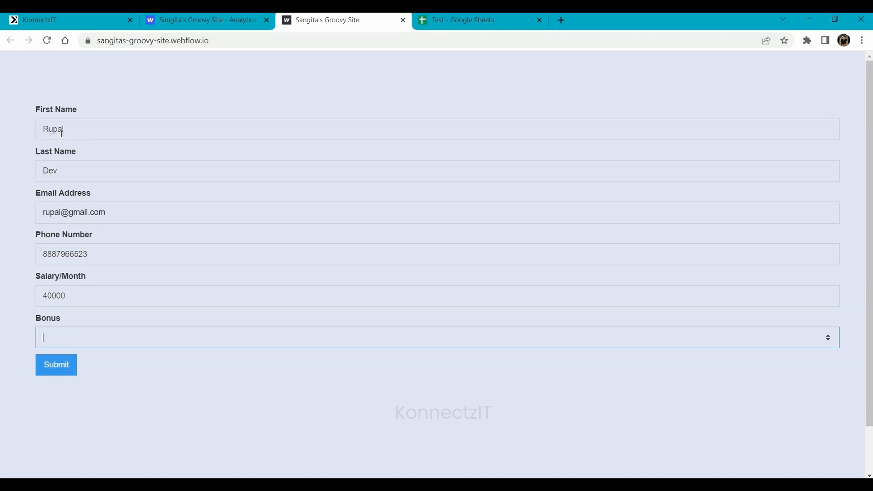
text(12030)
click(64, 363)
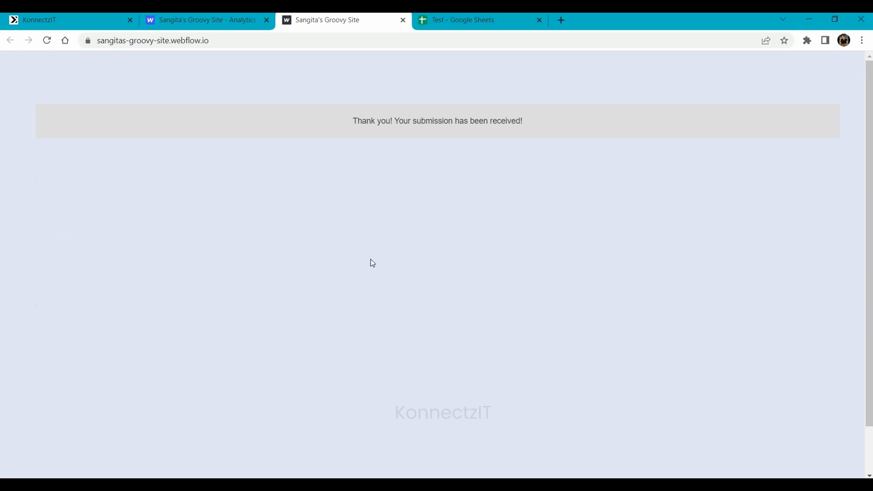
- Close the live site, check row 3 in the sheet shows 52030 and 27970, and return to the konnect editor
click(403, 20)
click(73, 16)
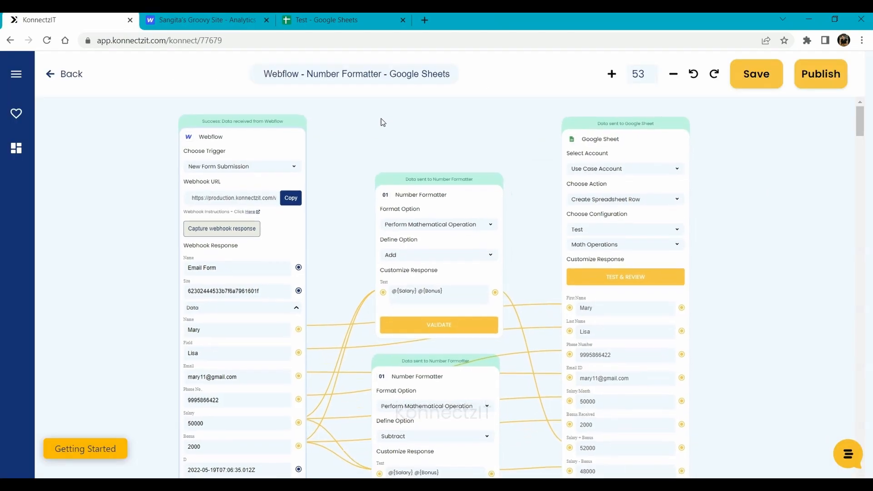
click(335, 18)
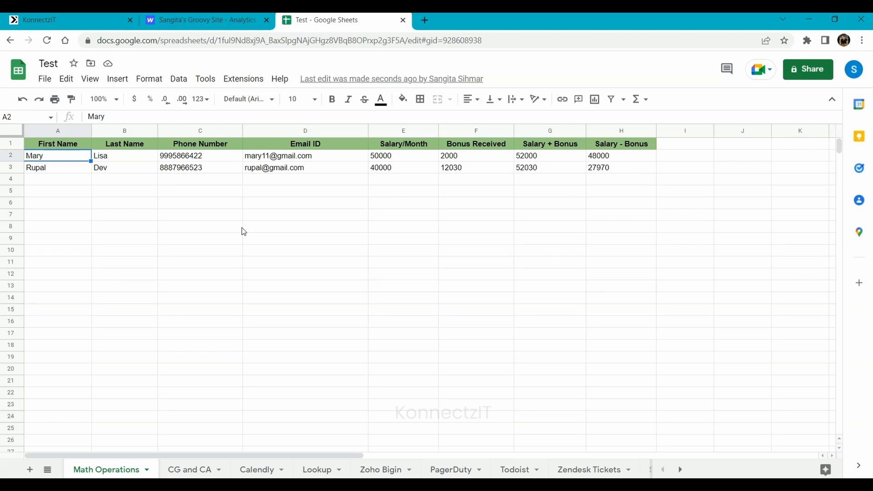
click(81, 16)
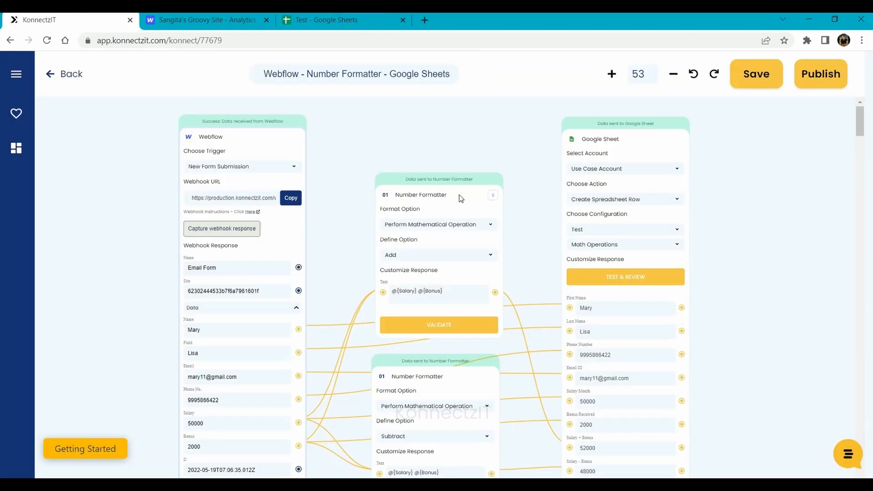
drag(537, 234, 534, 222)
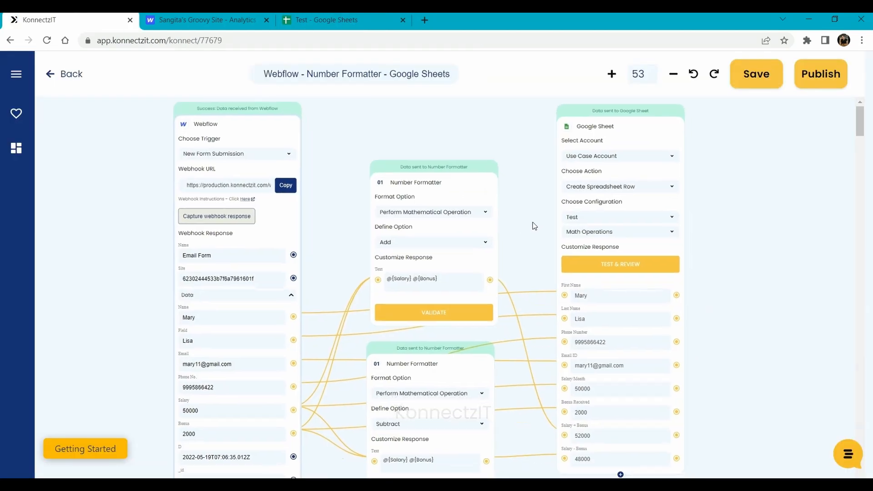